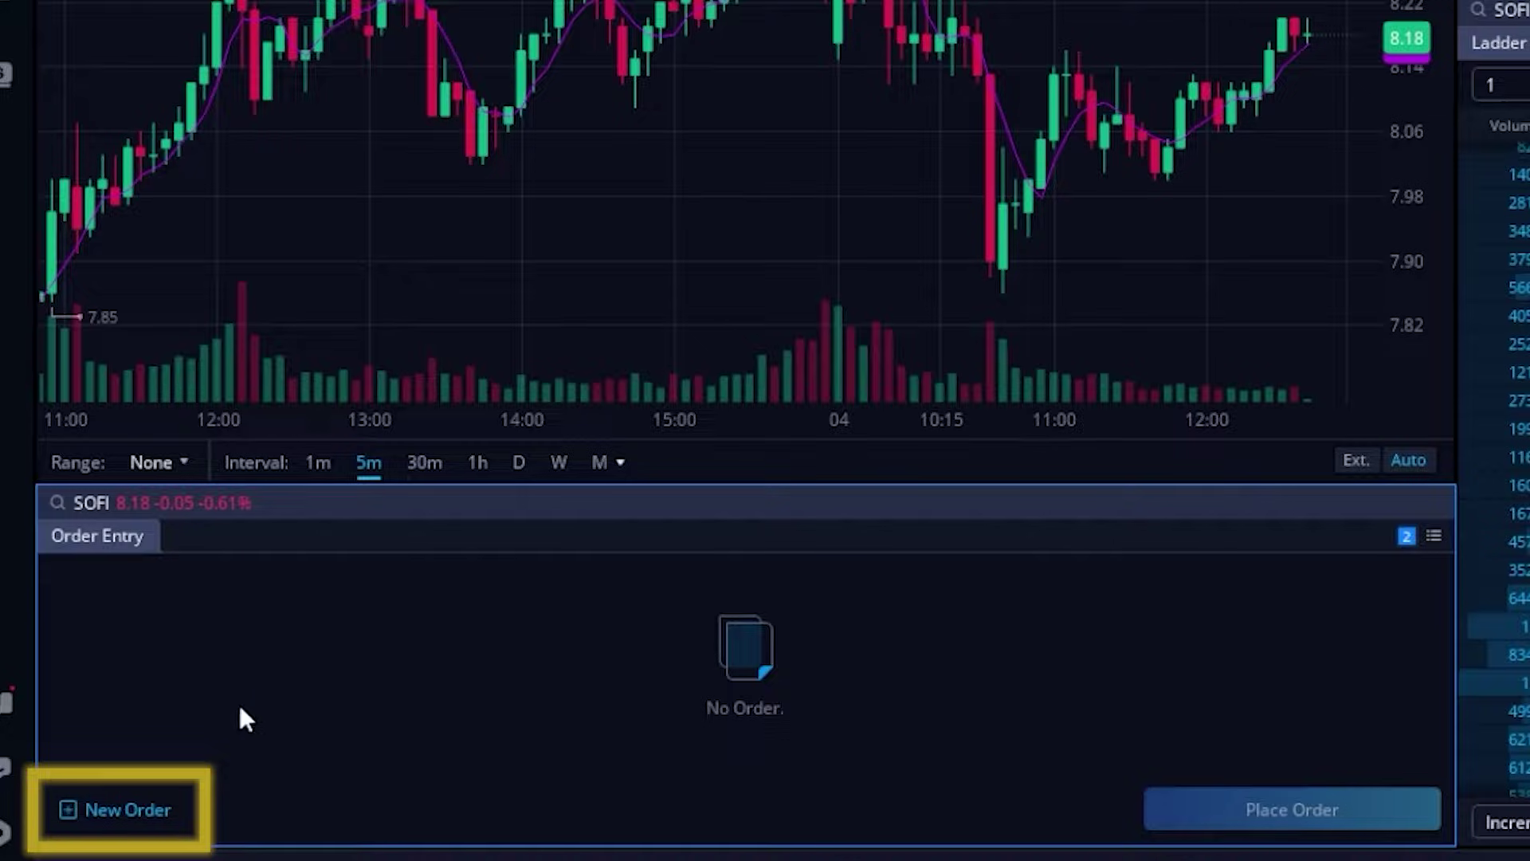
# Start a new 1-share SOFI buy with a $7.00 limit price and GTC time-in-force
pyautogui.click(131, 813)
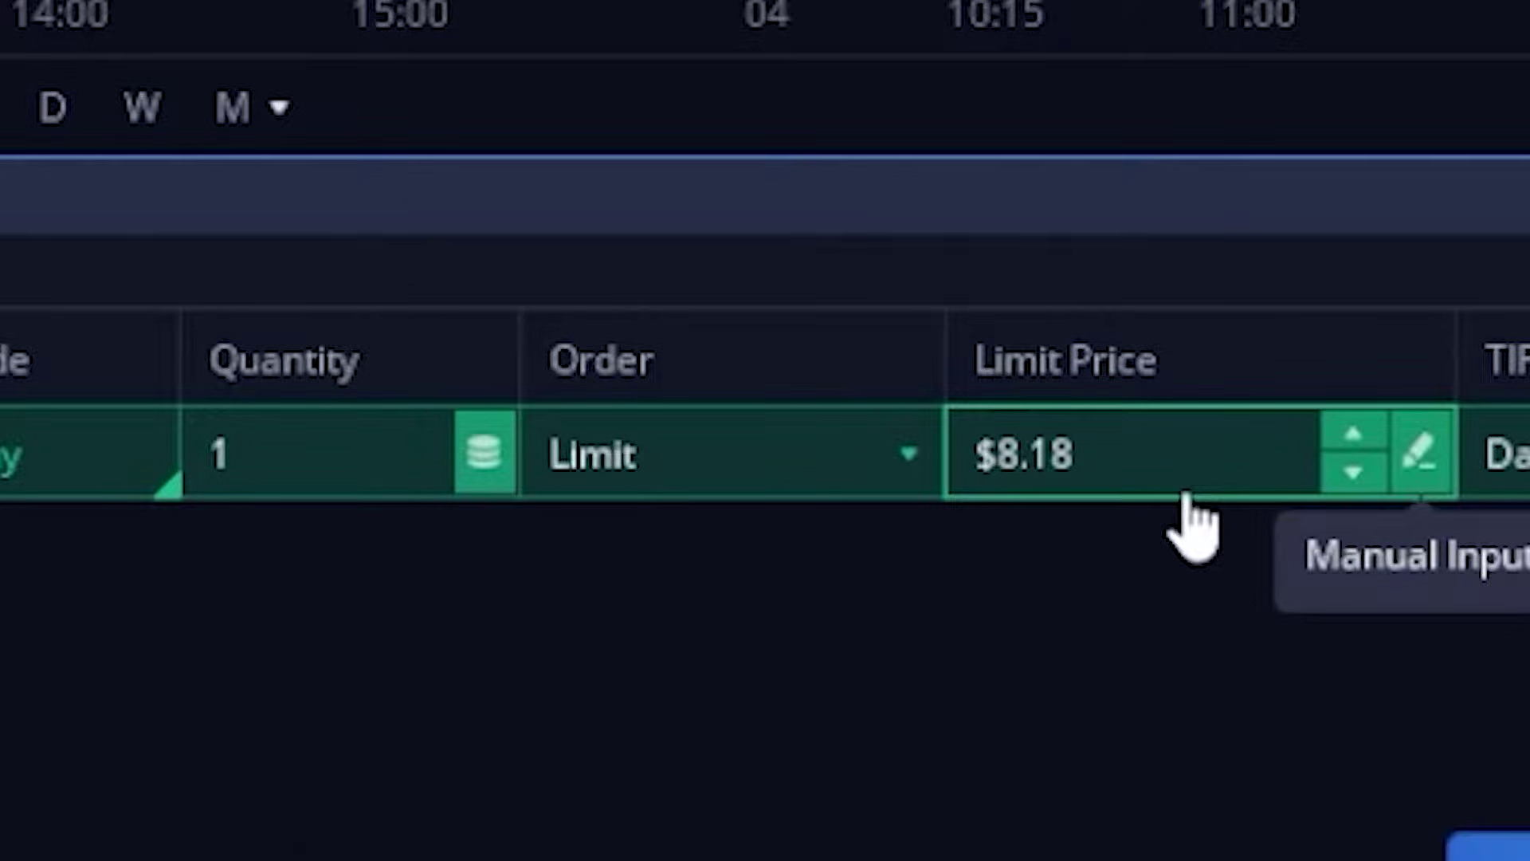
pyautogui.click(1108, 466)
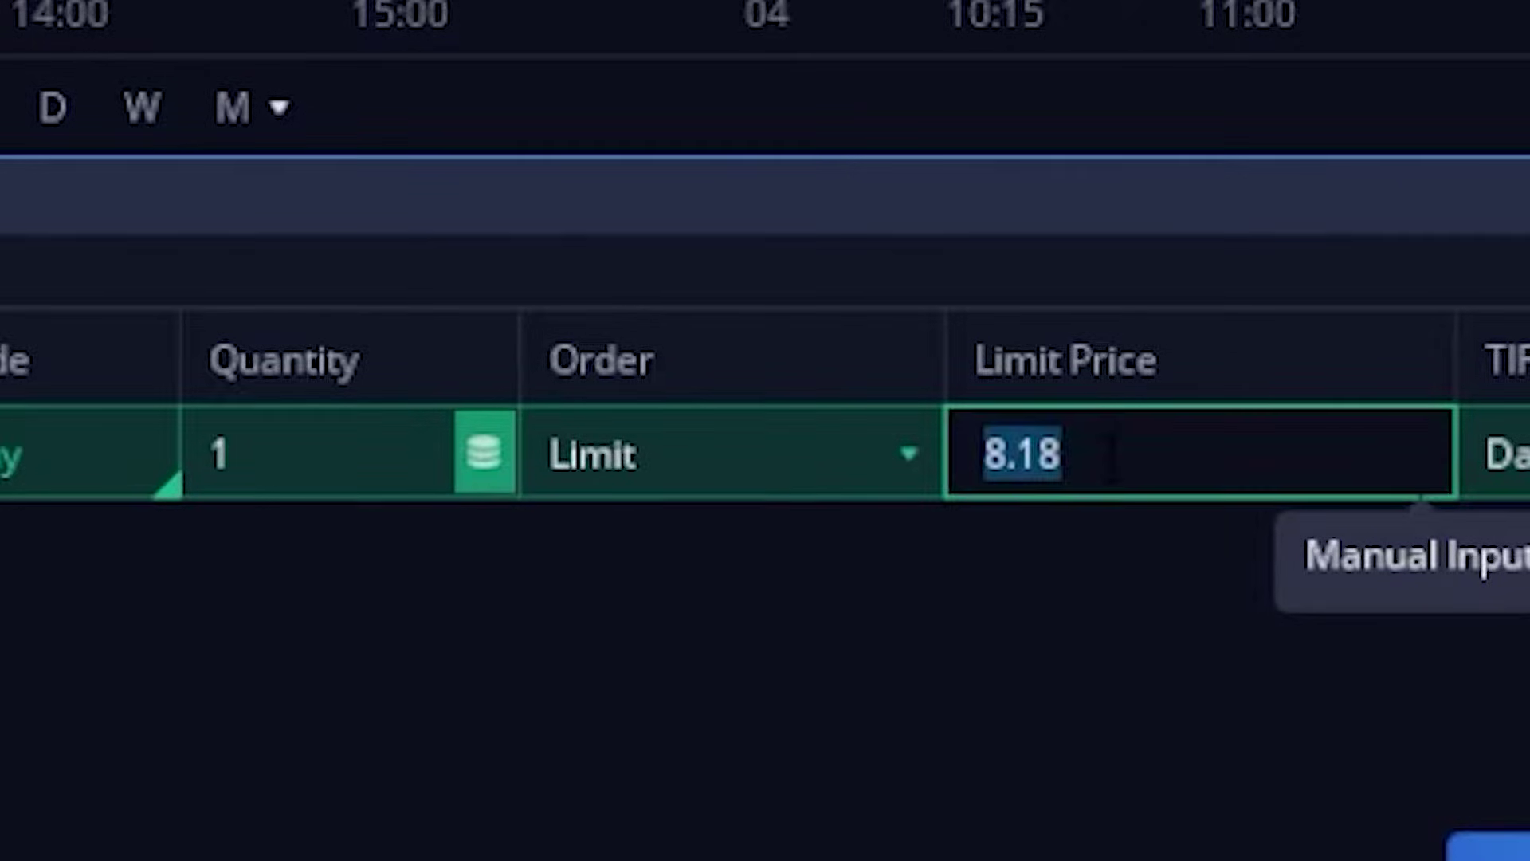
pyautogui.write('7')
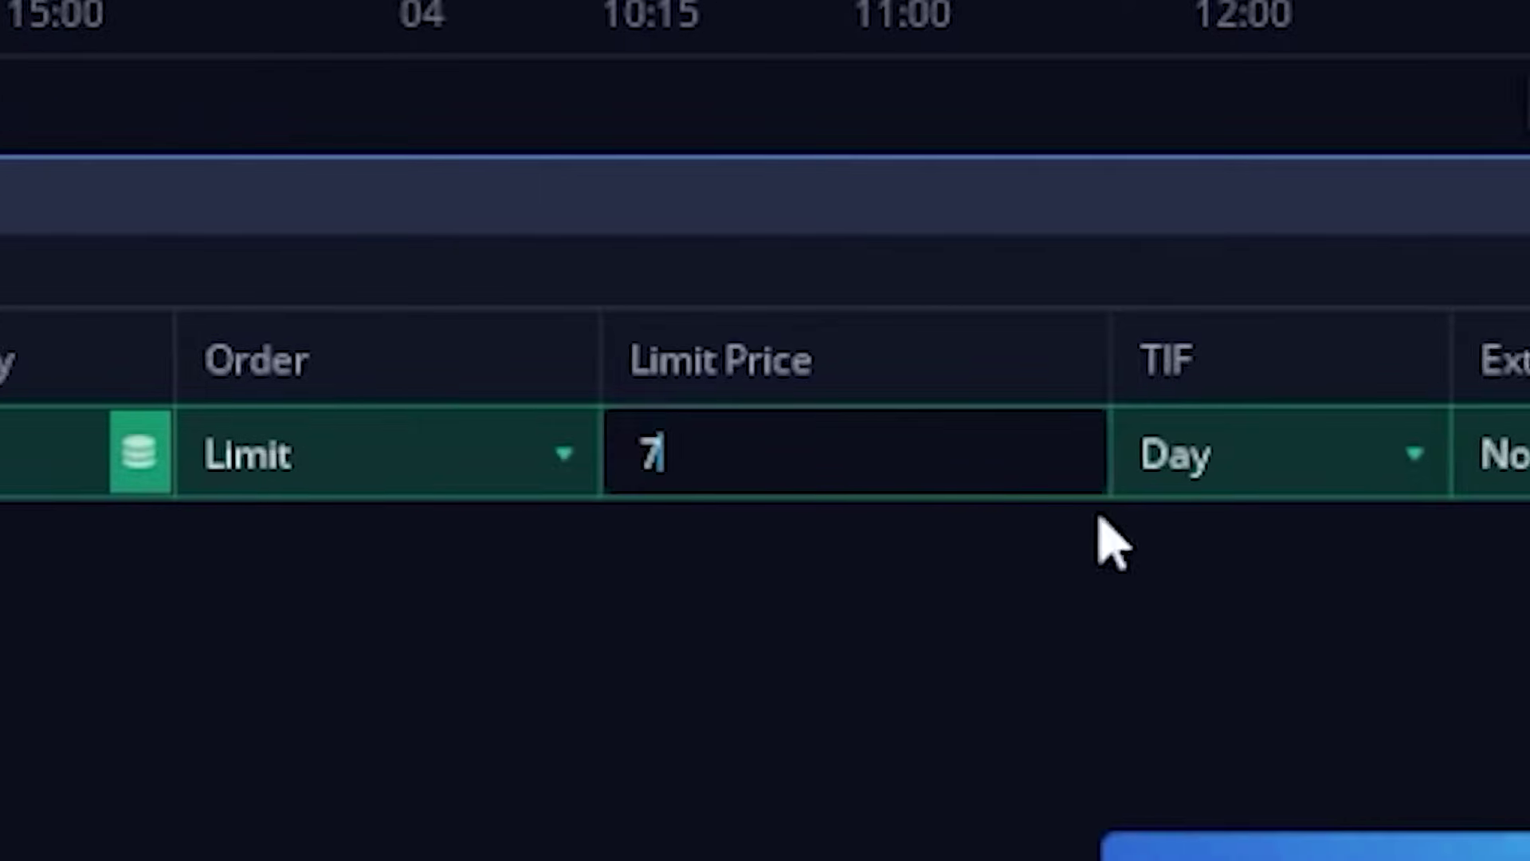
pyautogui.click(1145, 478)
pyautogui.click(1113, 679)
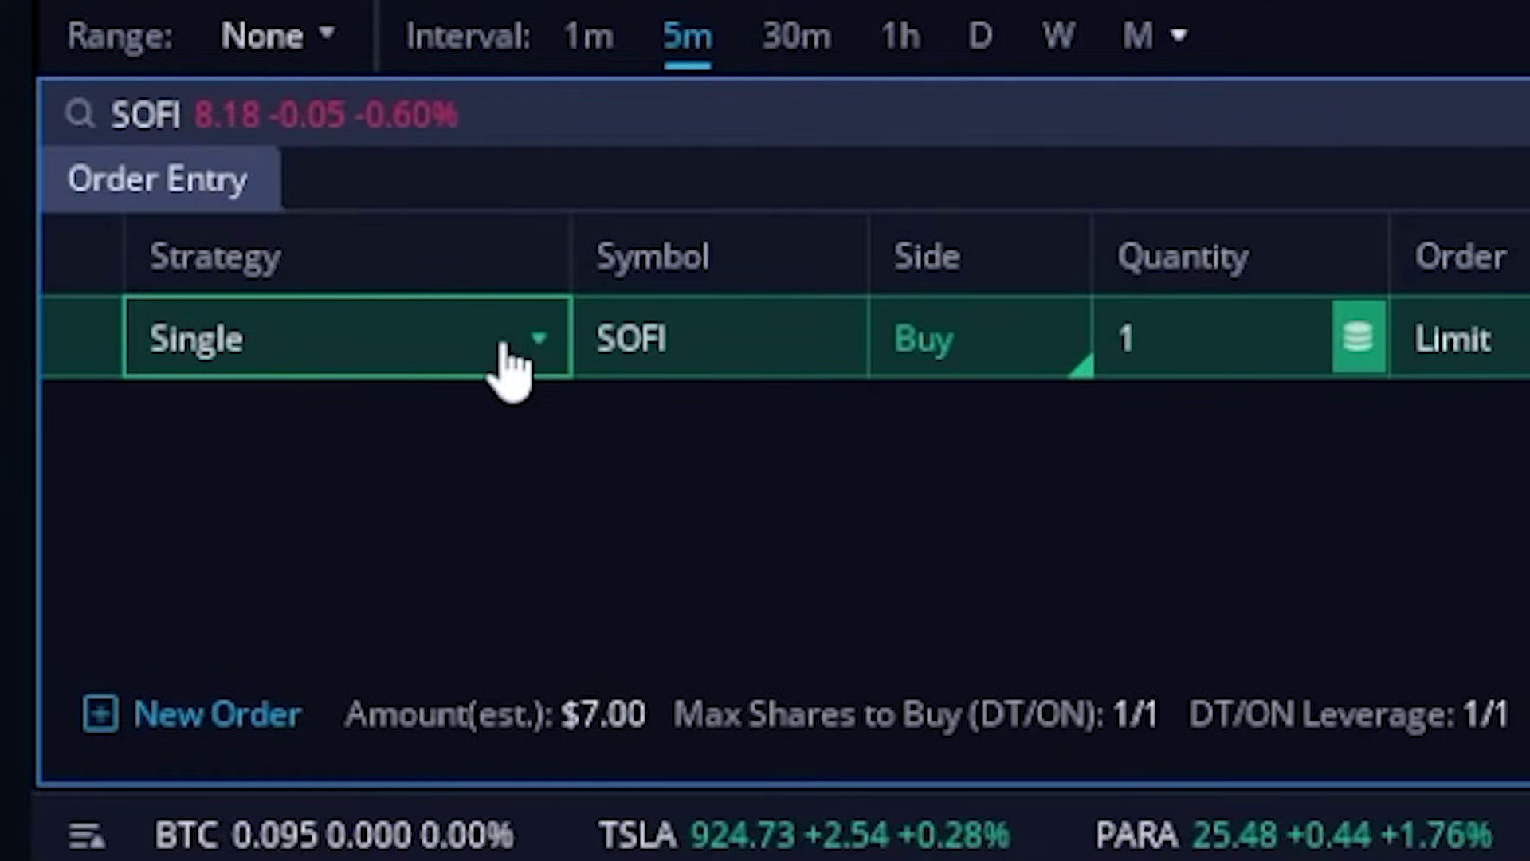
# Switch the order strategy to 1st Trigger Stop, adding 1-share Stop-Loss and Take-Profit sell legs
pyautogui.click(508, 368)
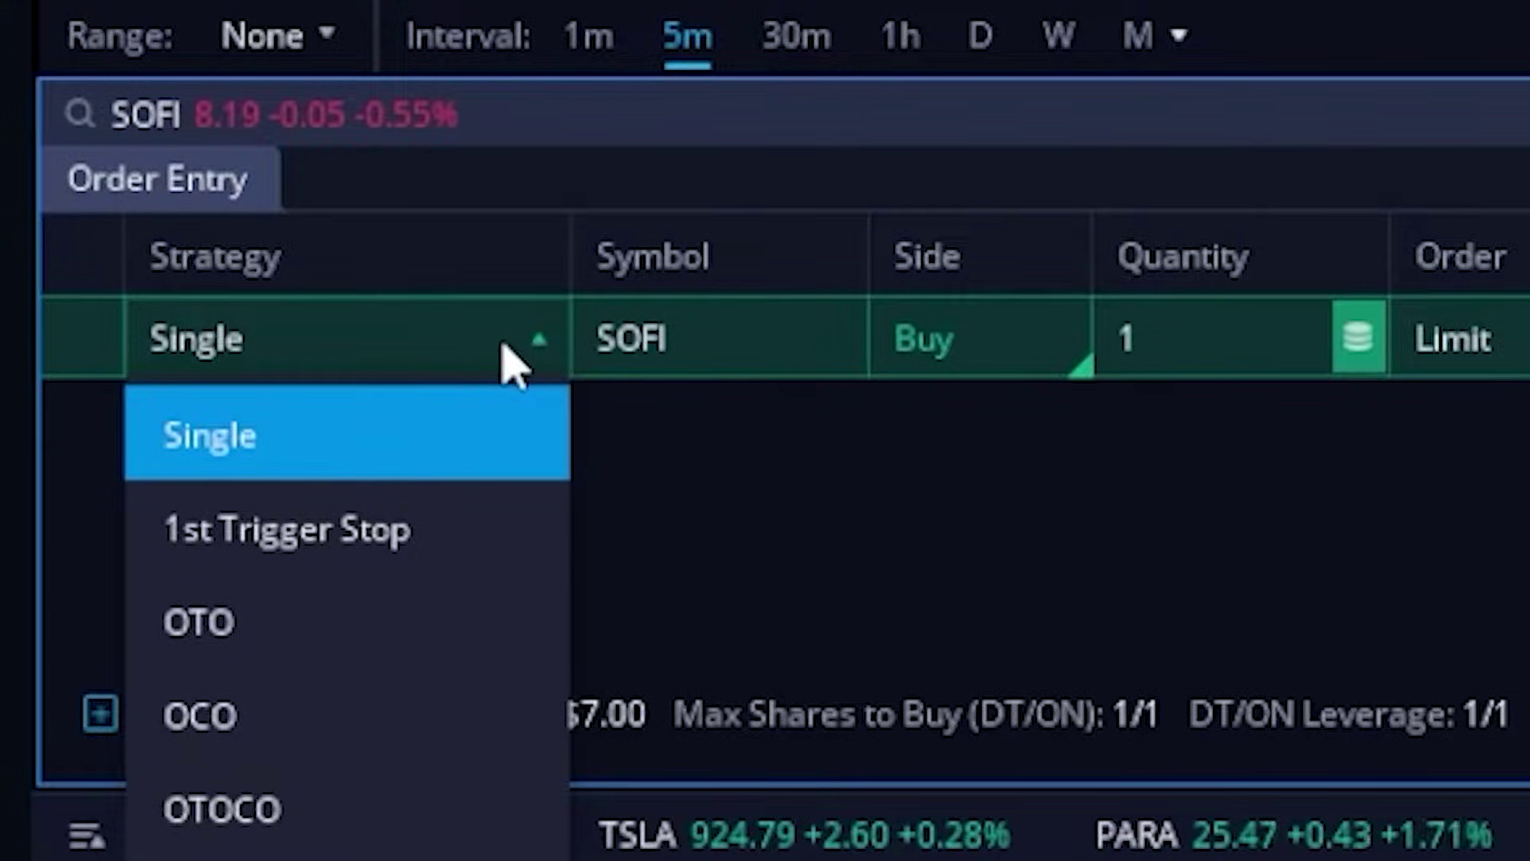
pyautogui.click(487, 553)
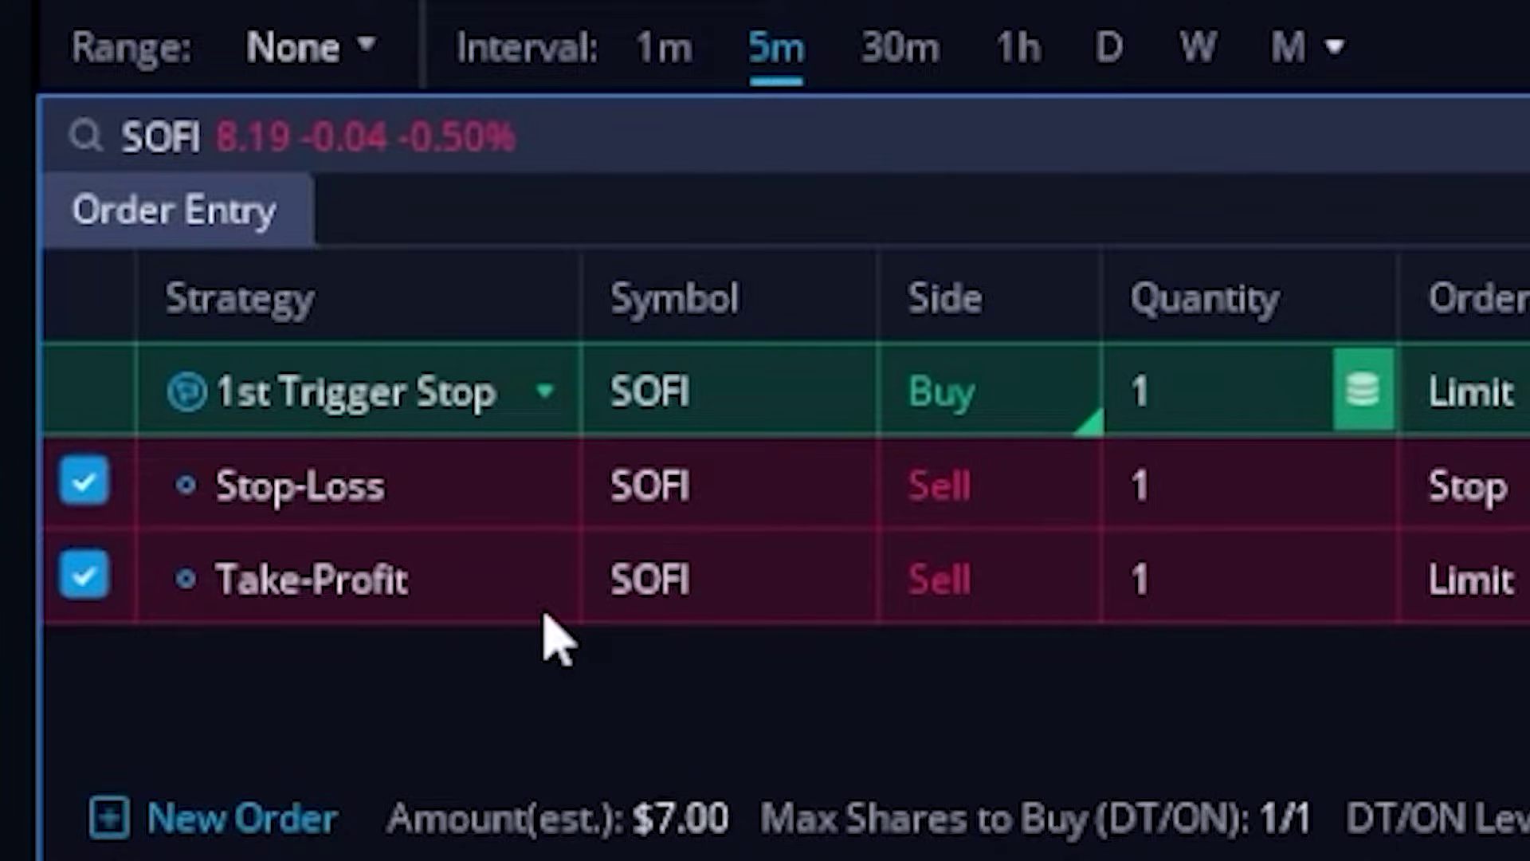
pyautogui.click(85, 482)
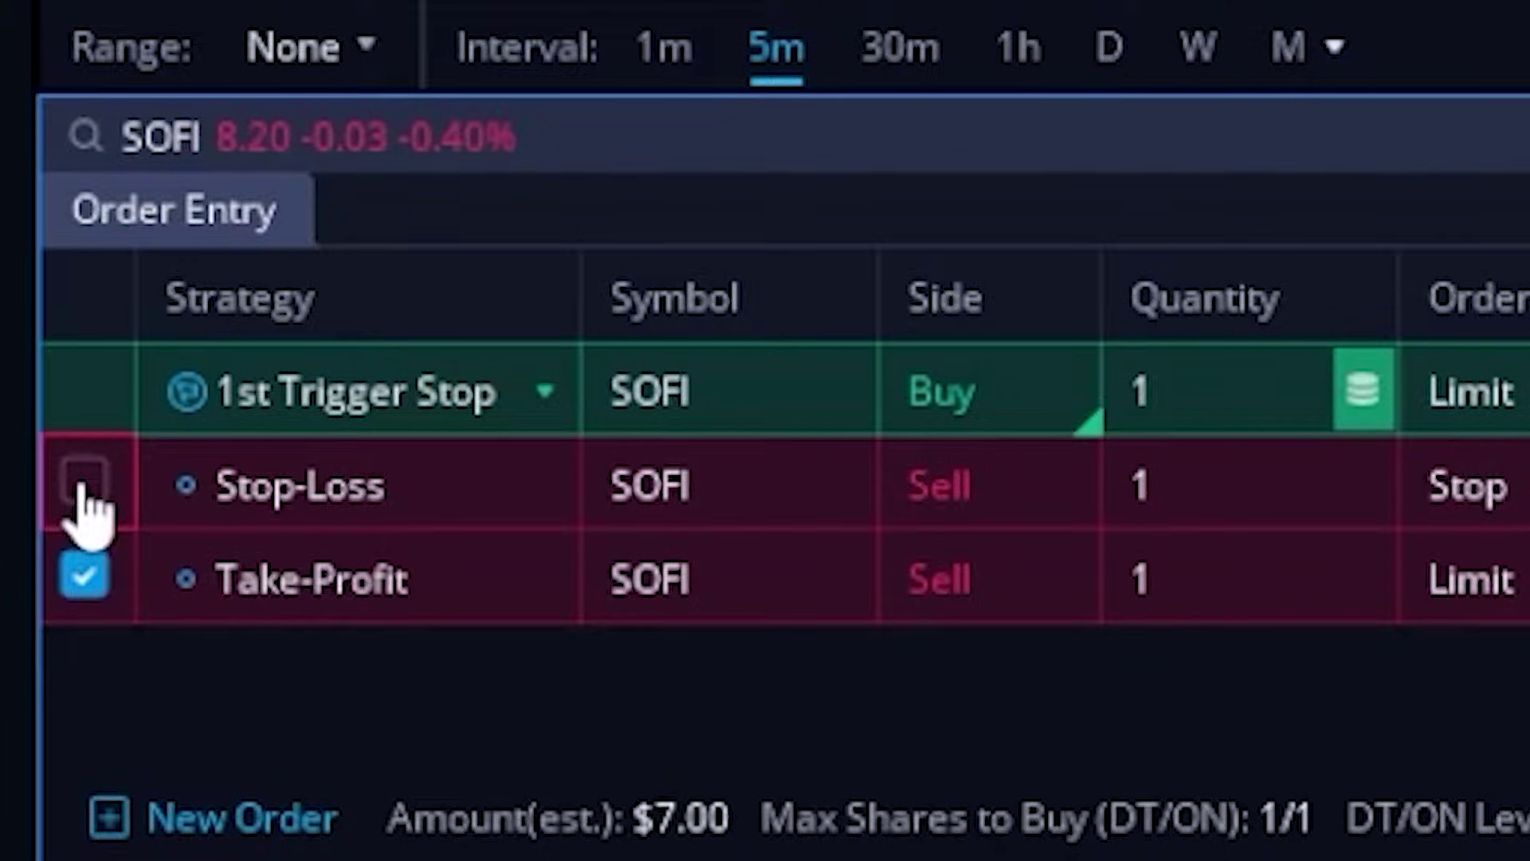
pyautogui.click(85, 482)
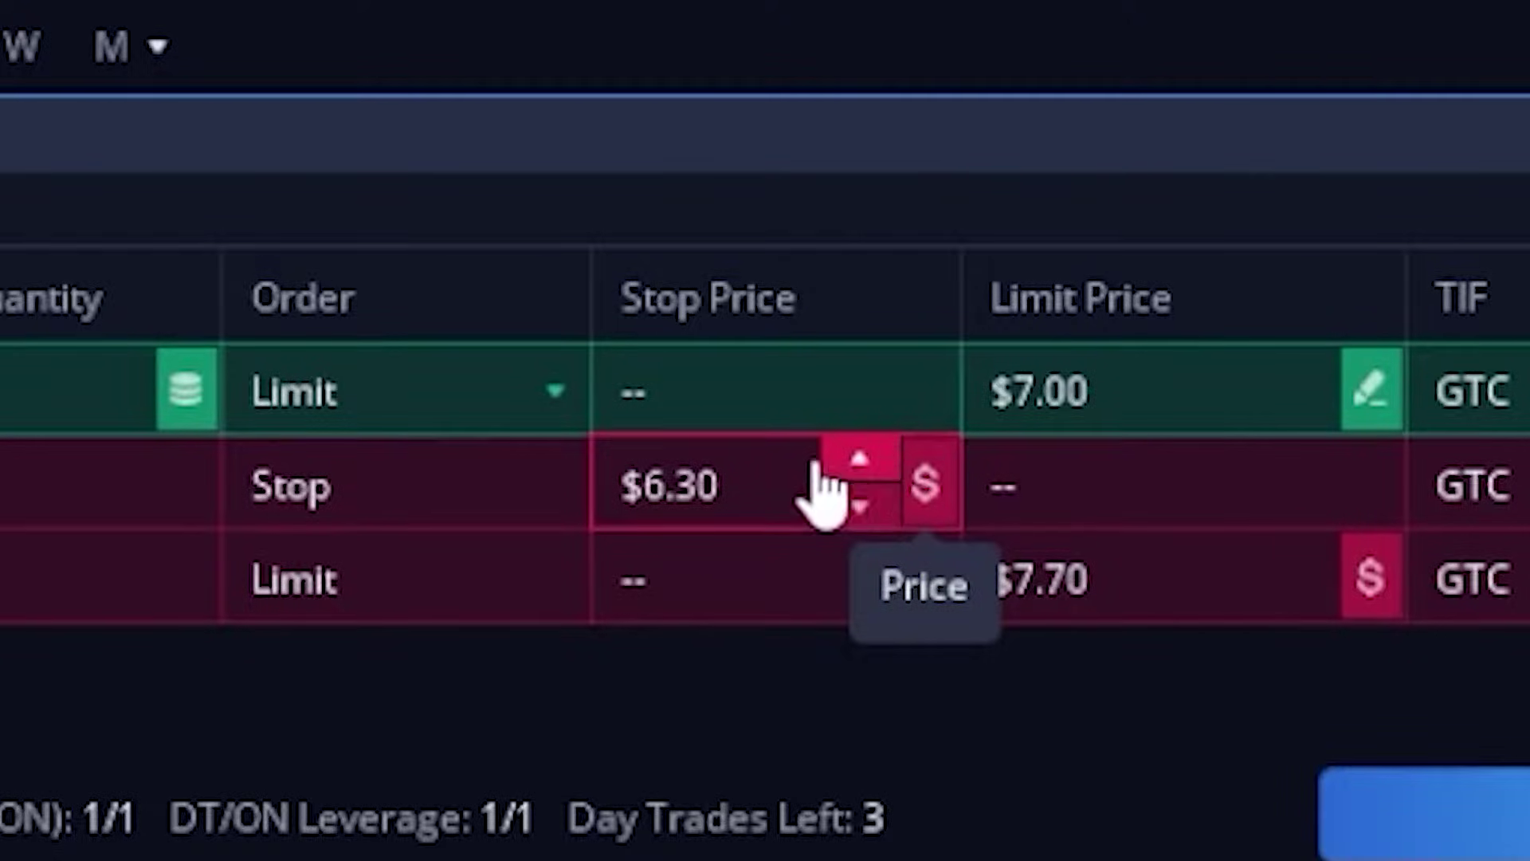
pyautogui.click(728, 498)
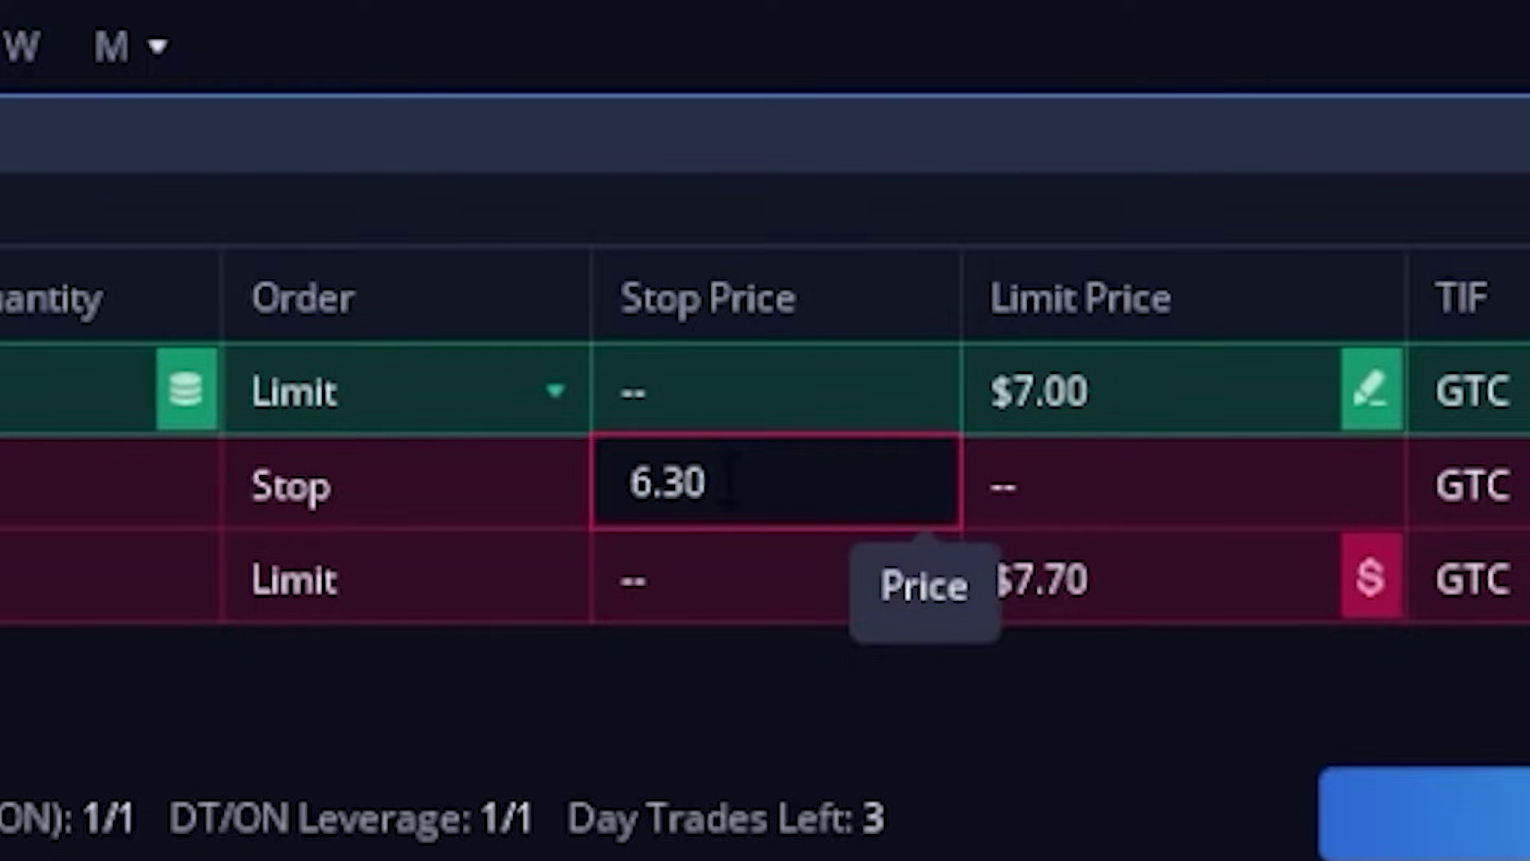
pyautogui.press('BackSpace')
pyautogui.press('BackSpace')
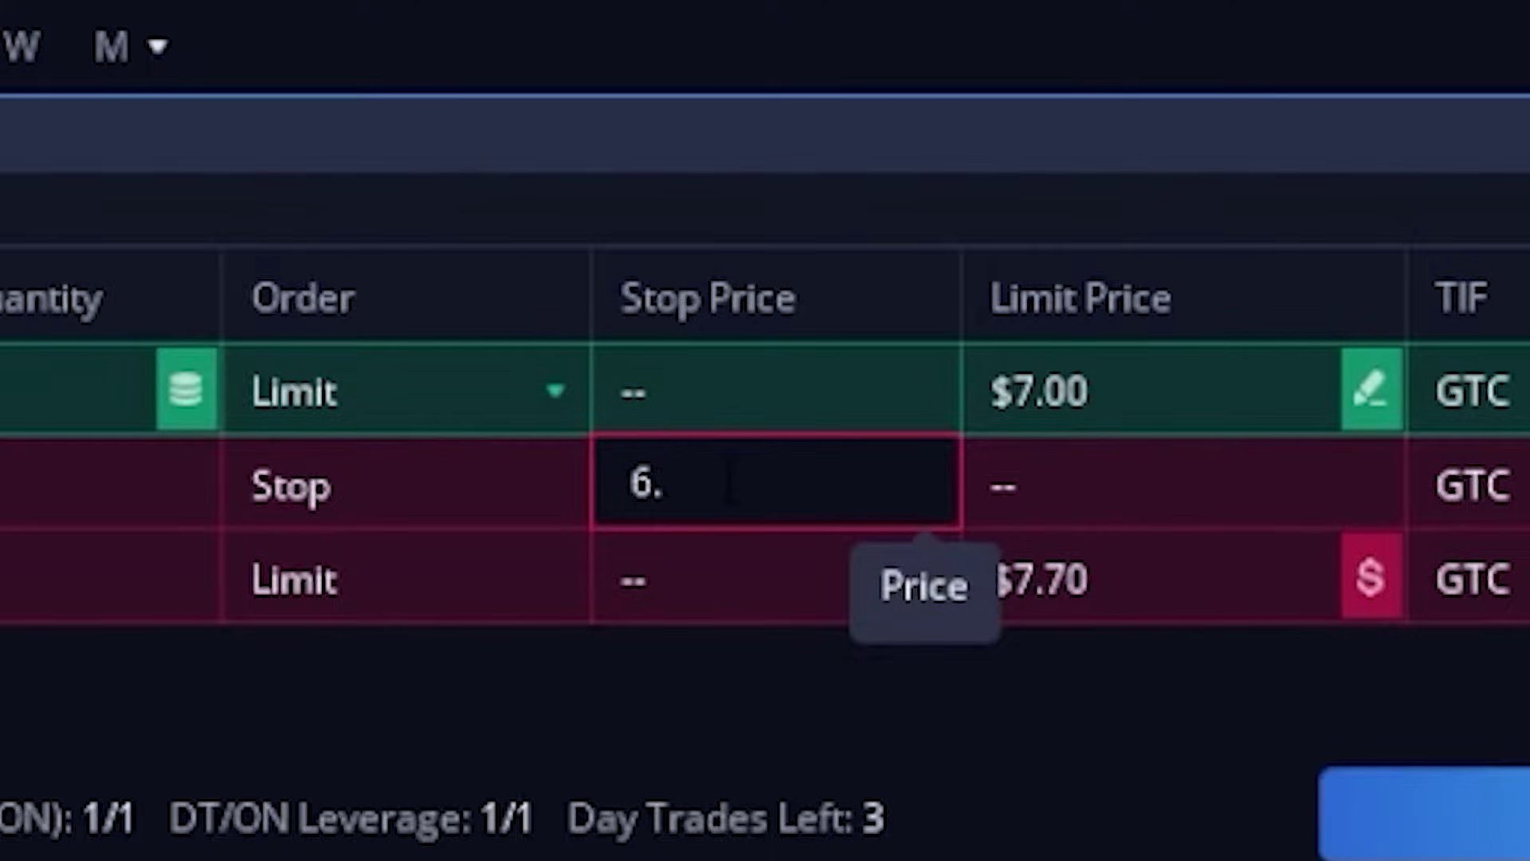
pyautogui.press('BackSpace')
pyautogui.write('.50')
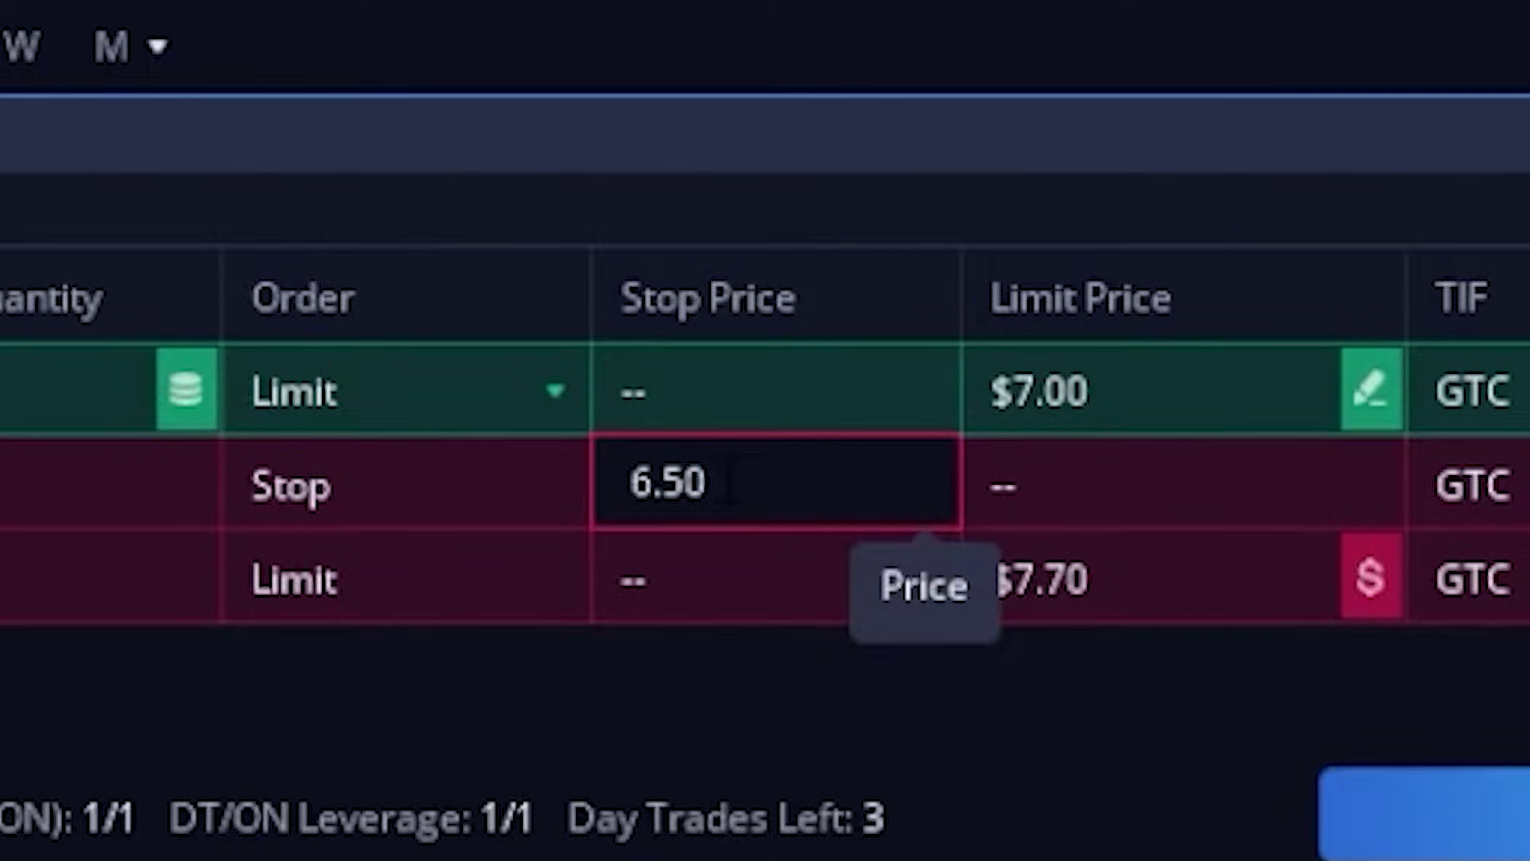
pyautogui.click(1044, 532)
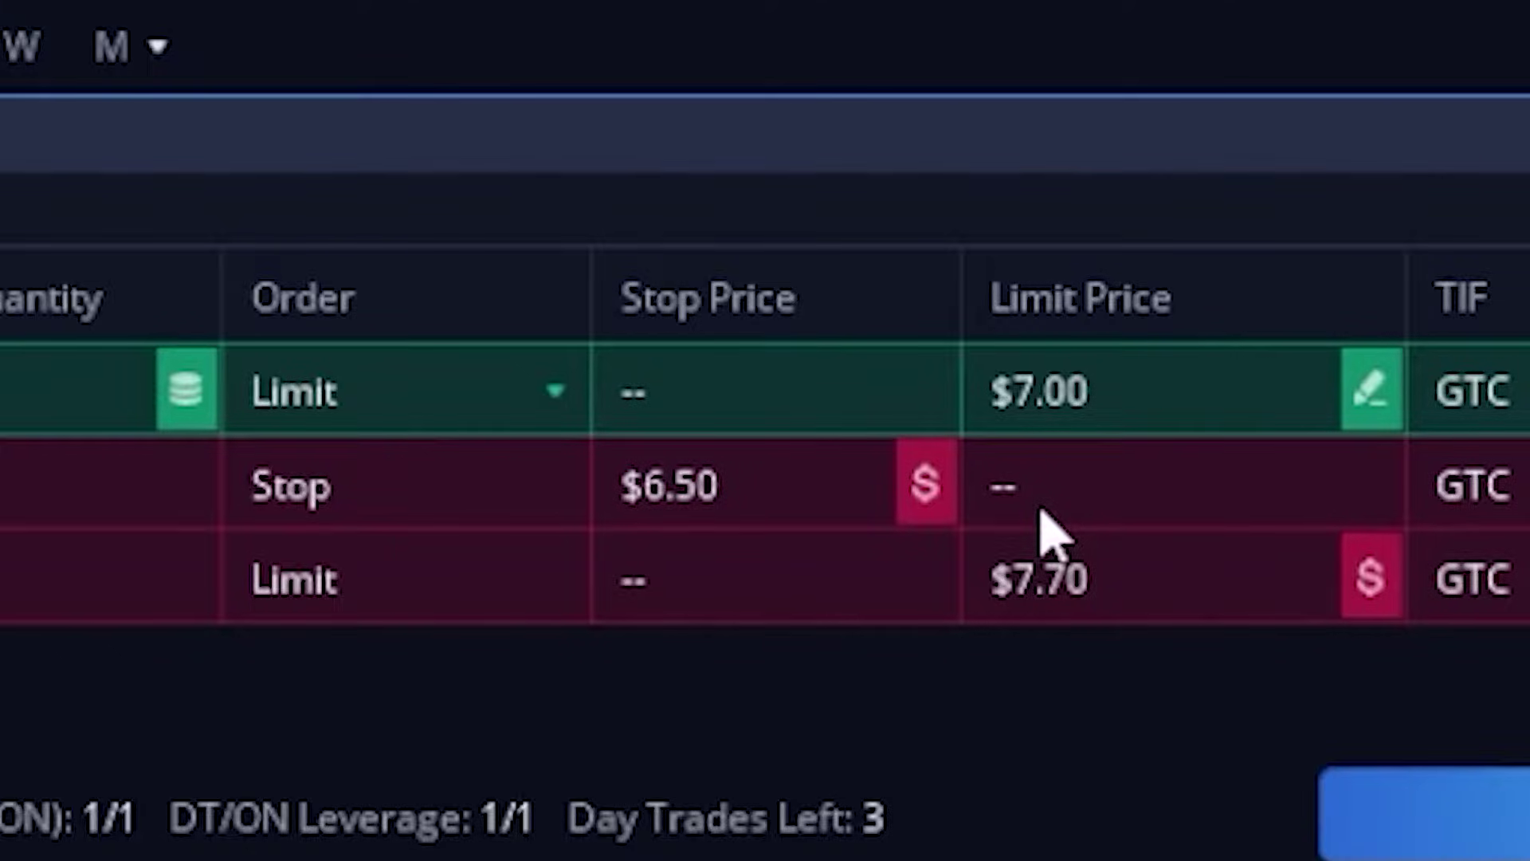
pyautogui.click(927, 484)
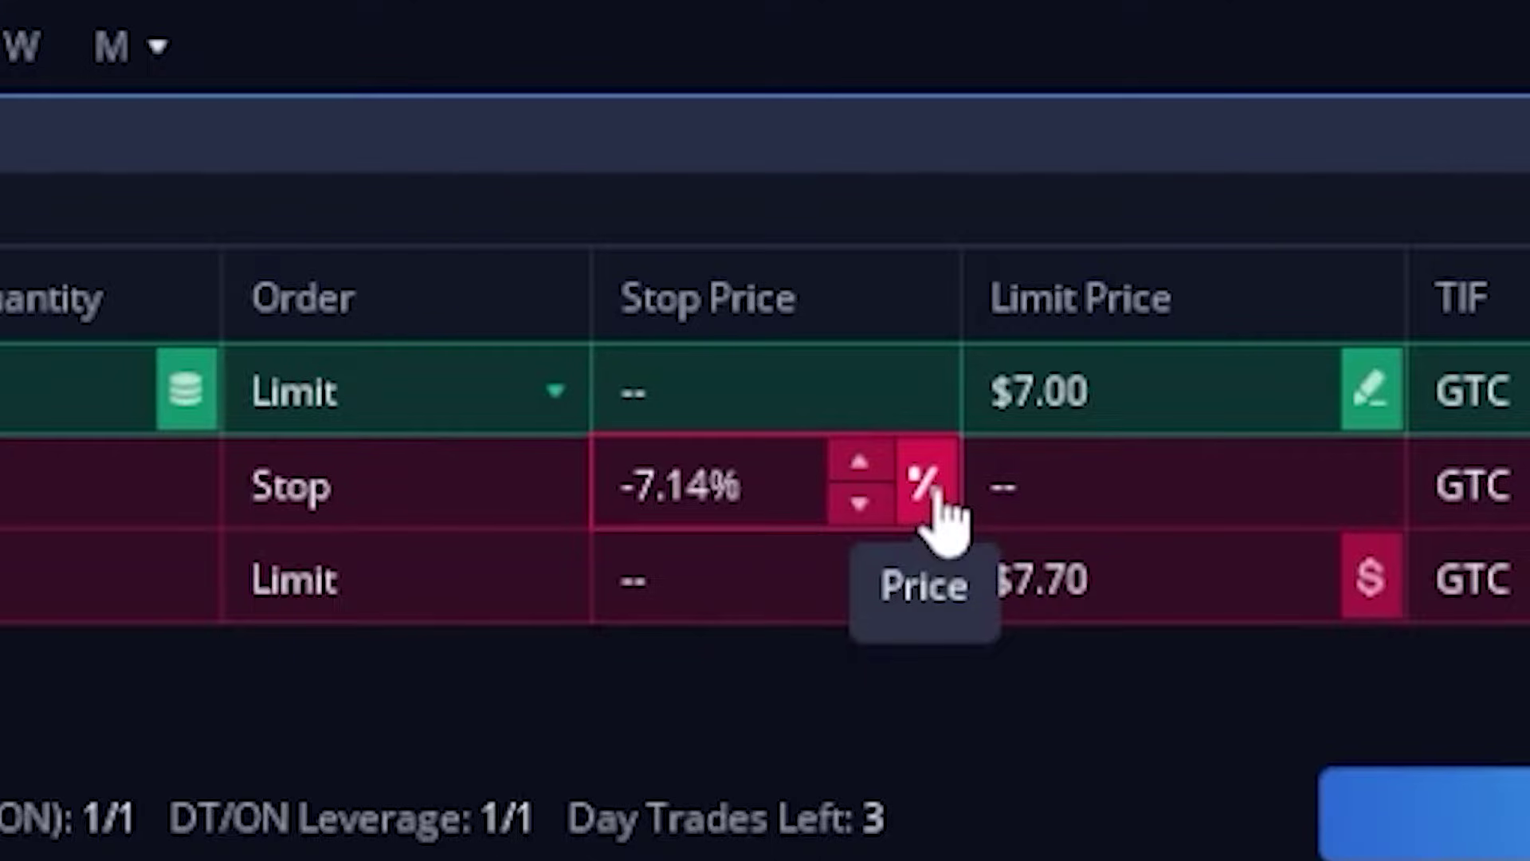
pyautogui.click(743, 484)
pyautogui.hotkey('shift', 'Left')
pyautogui.hotkey('shift', 'Left')
pyautogui.hotkey('shift', 'Left')
pyautogui.hotkey('shift', 'Left')
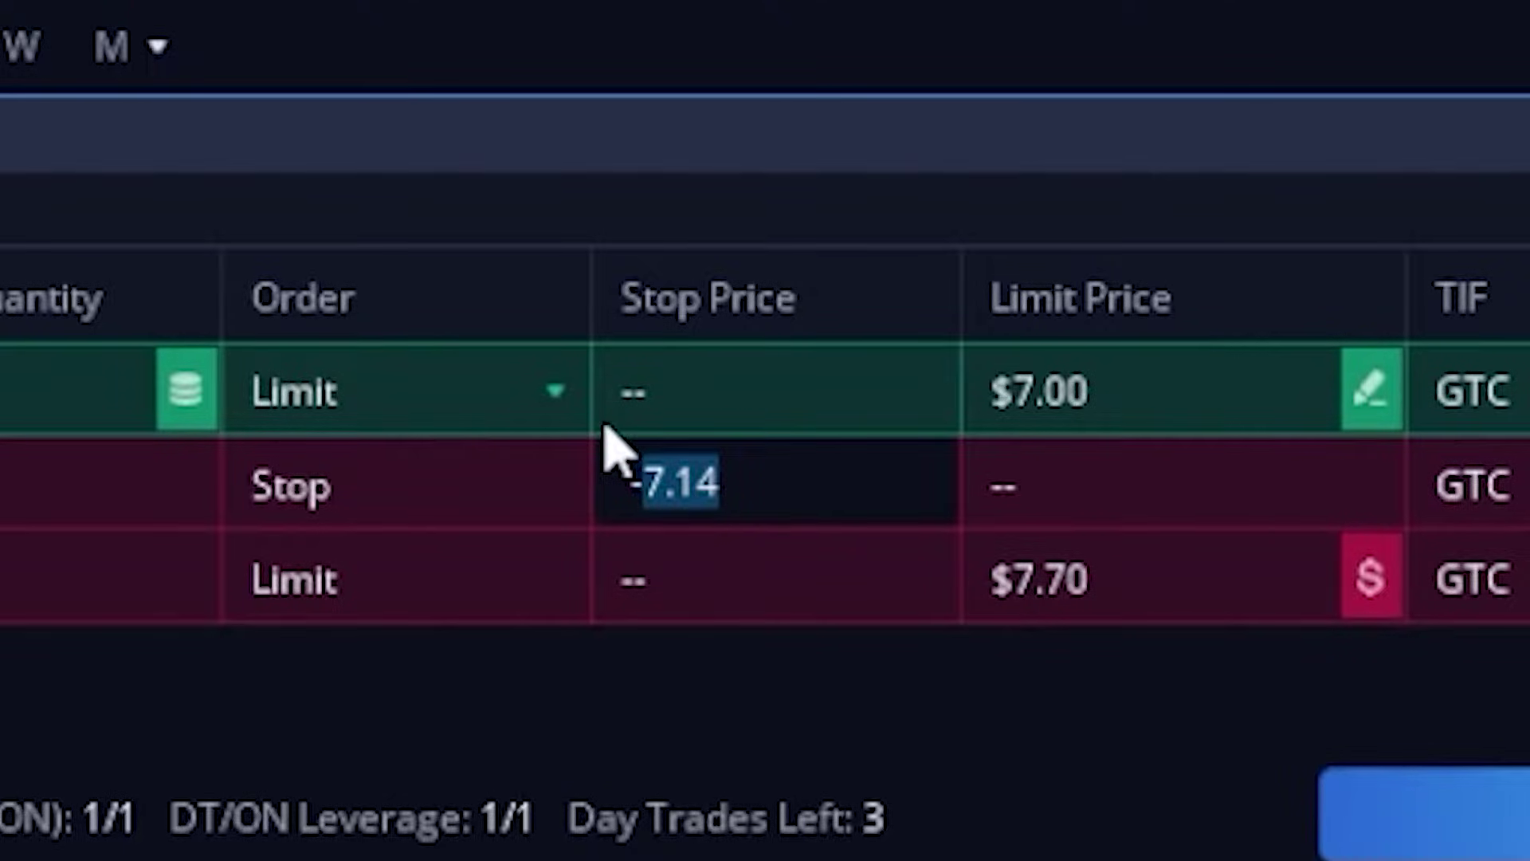
pyautogui.write('10')
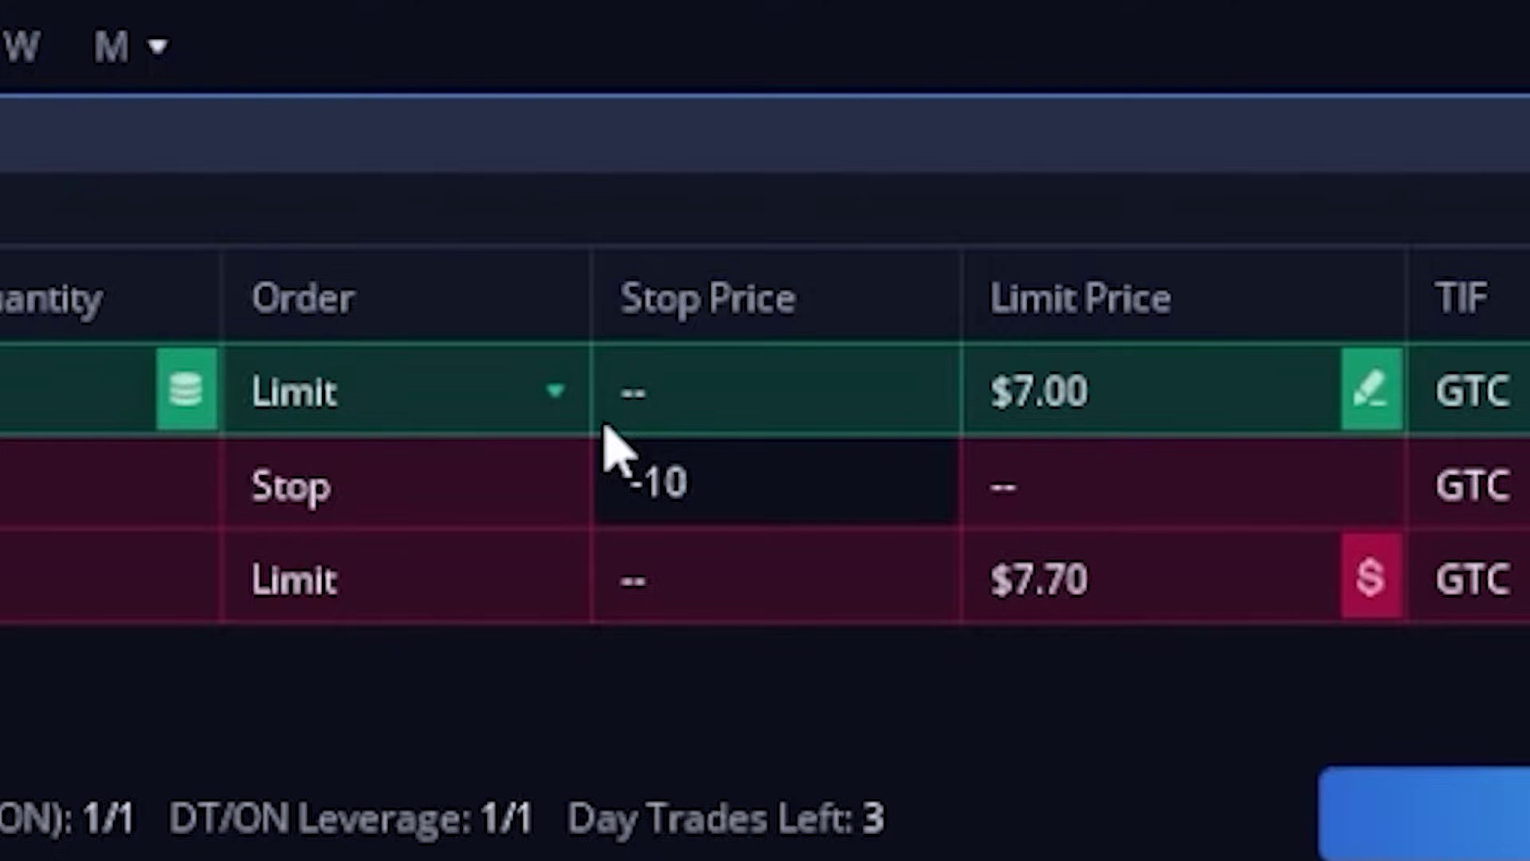
pyautogui.click(1042, 495)
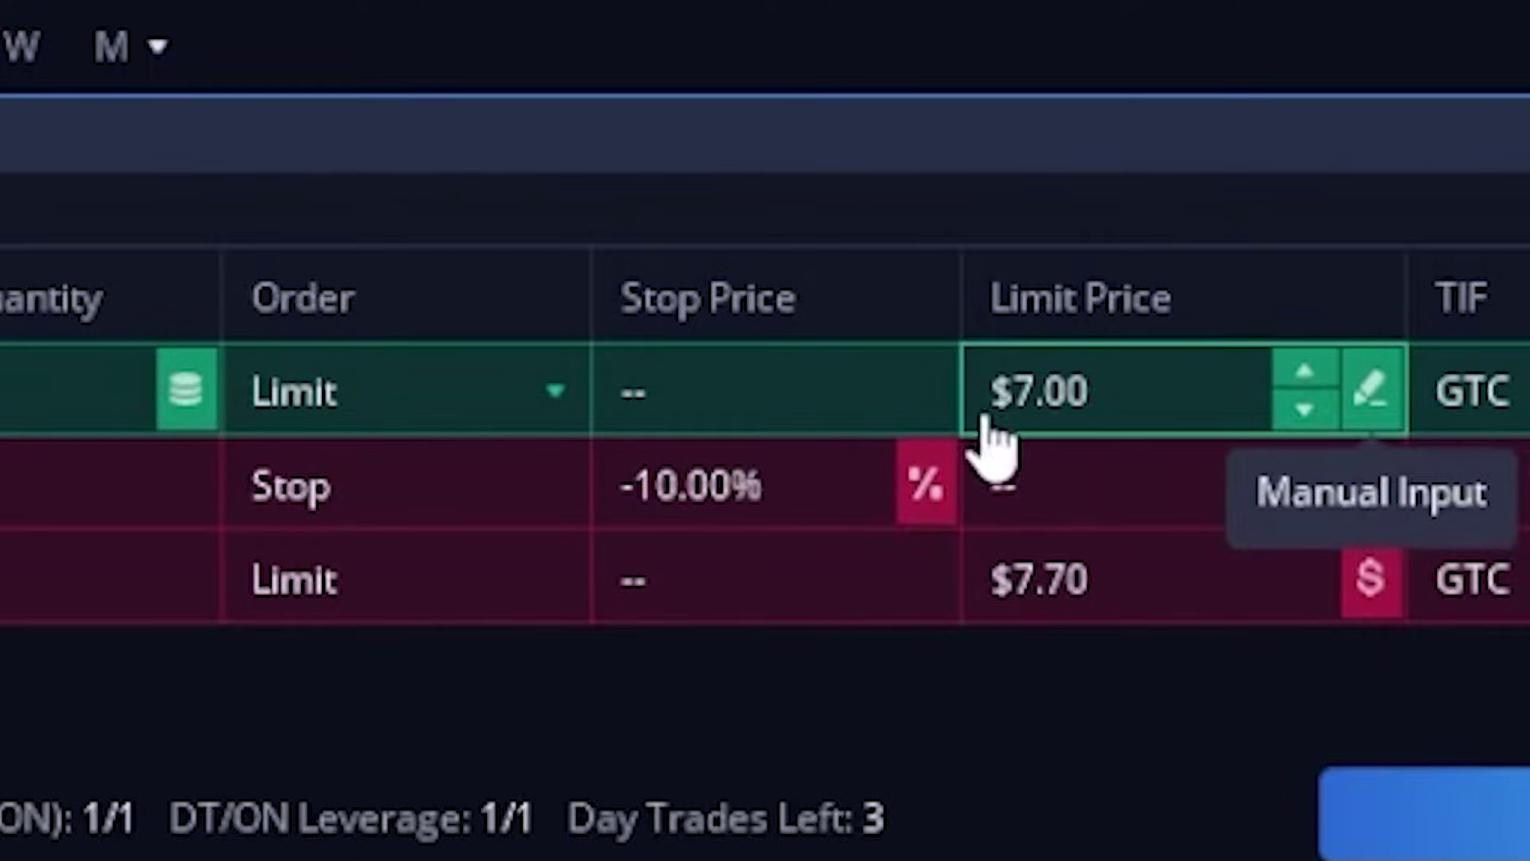
pyautogui.click(925, 486)
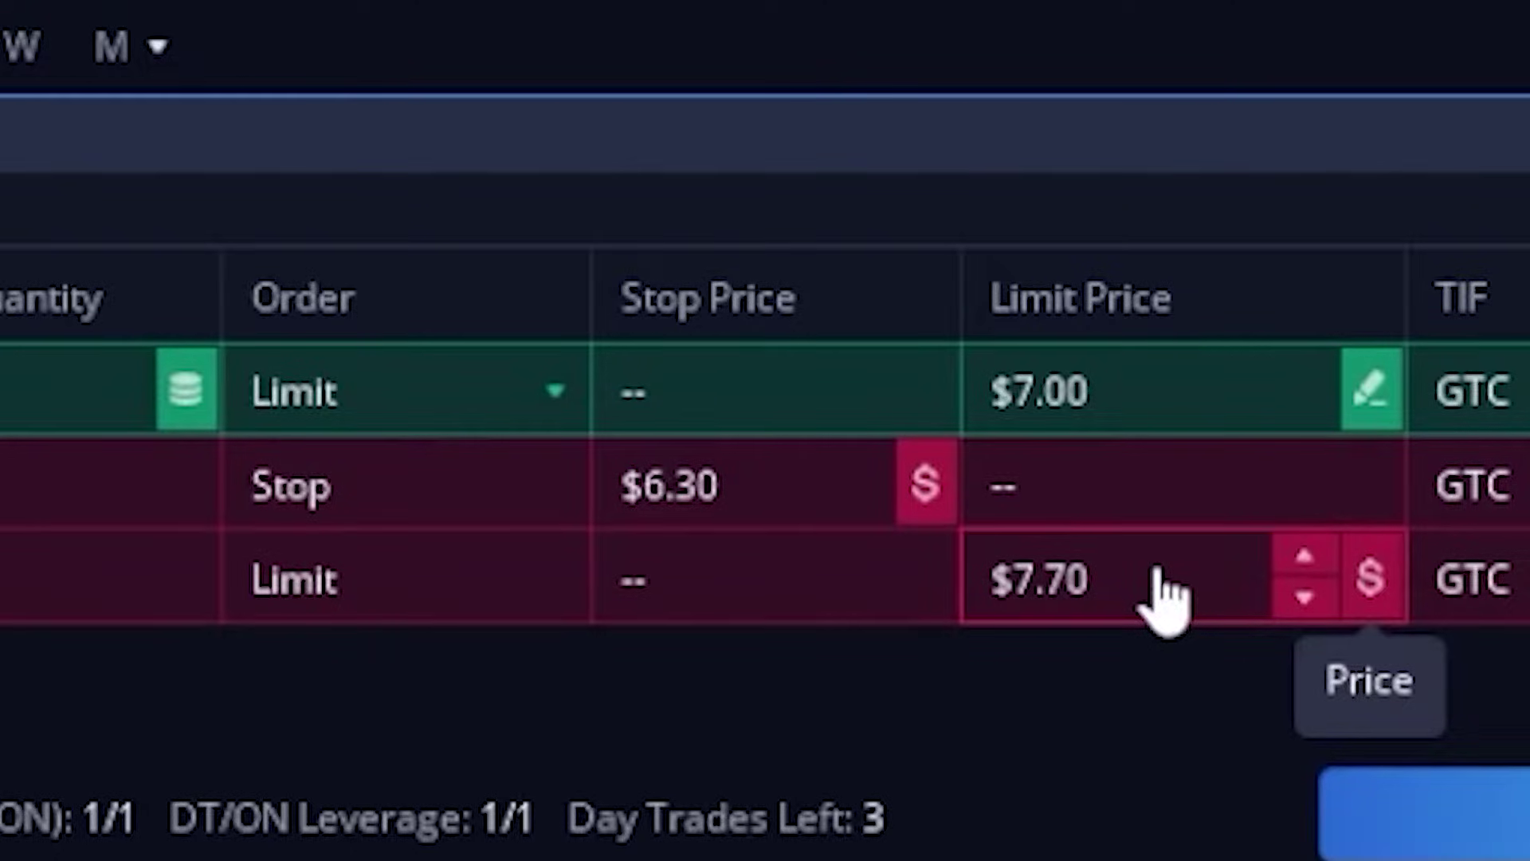
# Replace the Take-Profit leg's $7.70 limit price with $9.00
pyautogui.click(1118, 582)
pyautogui.hotkey('ctrl', 'a')
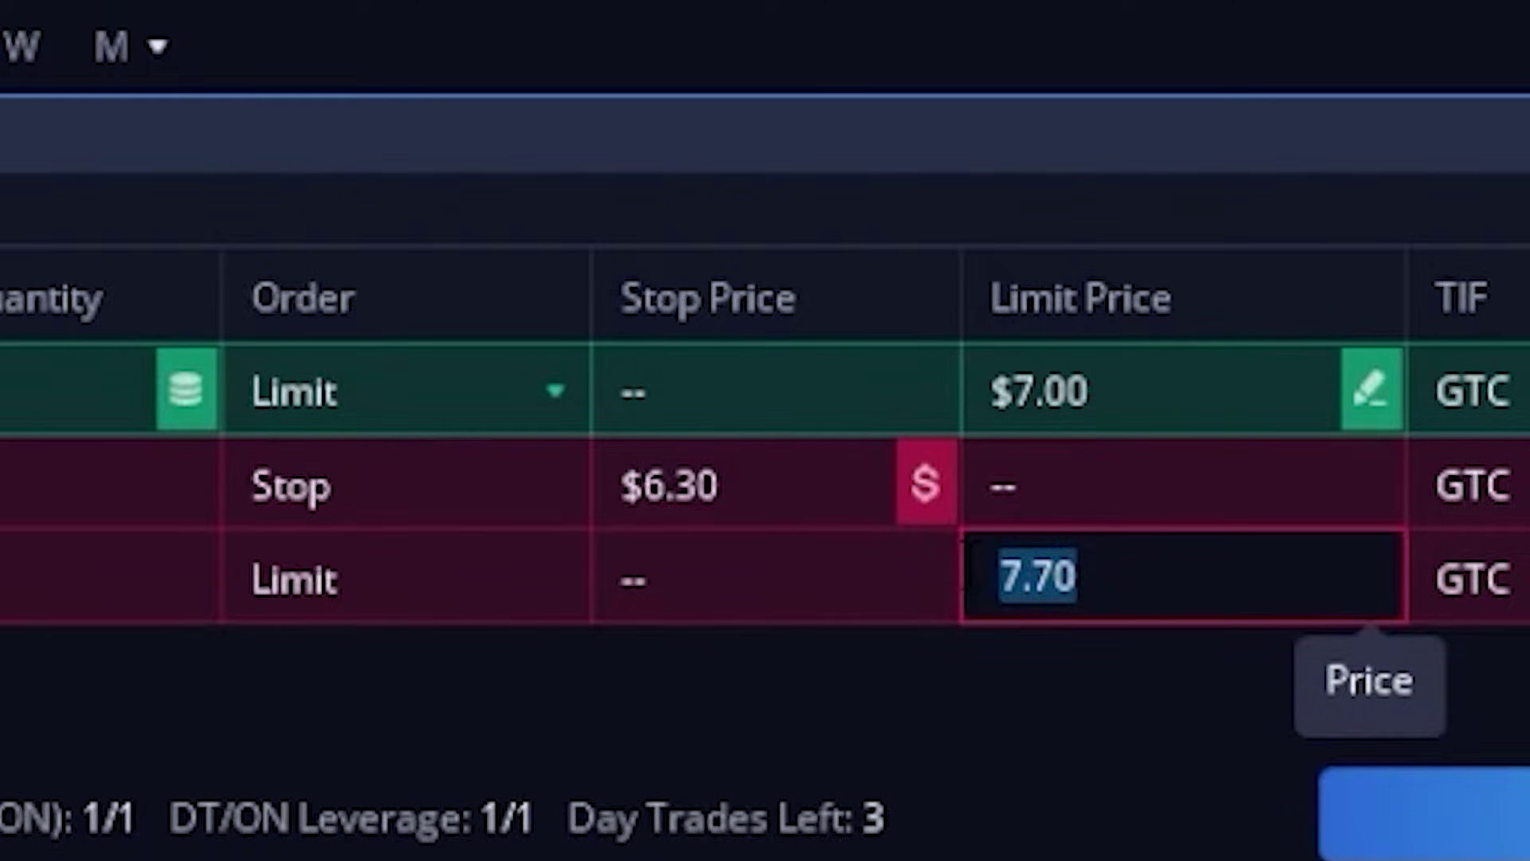
pyautogui.write('9')
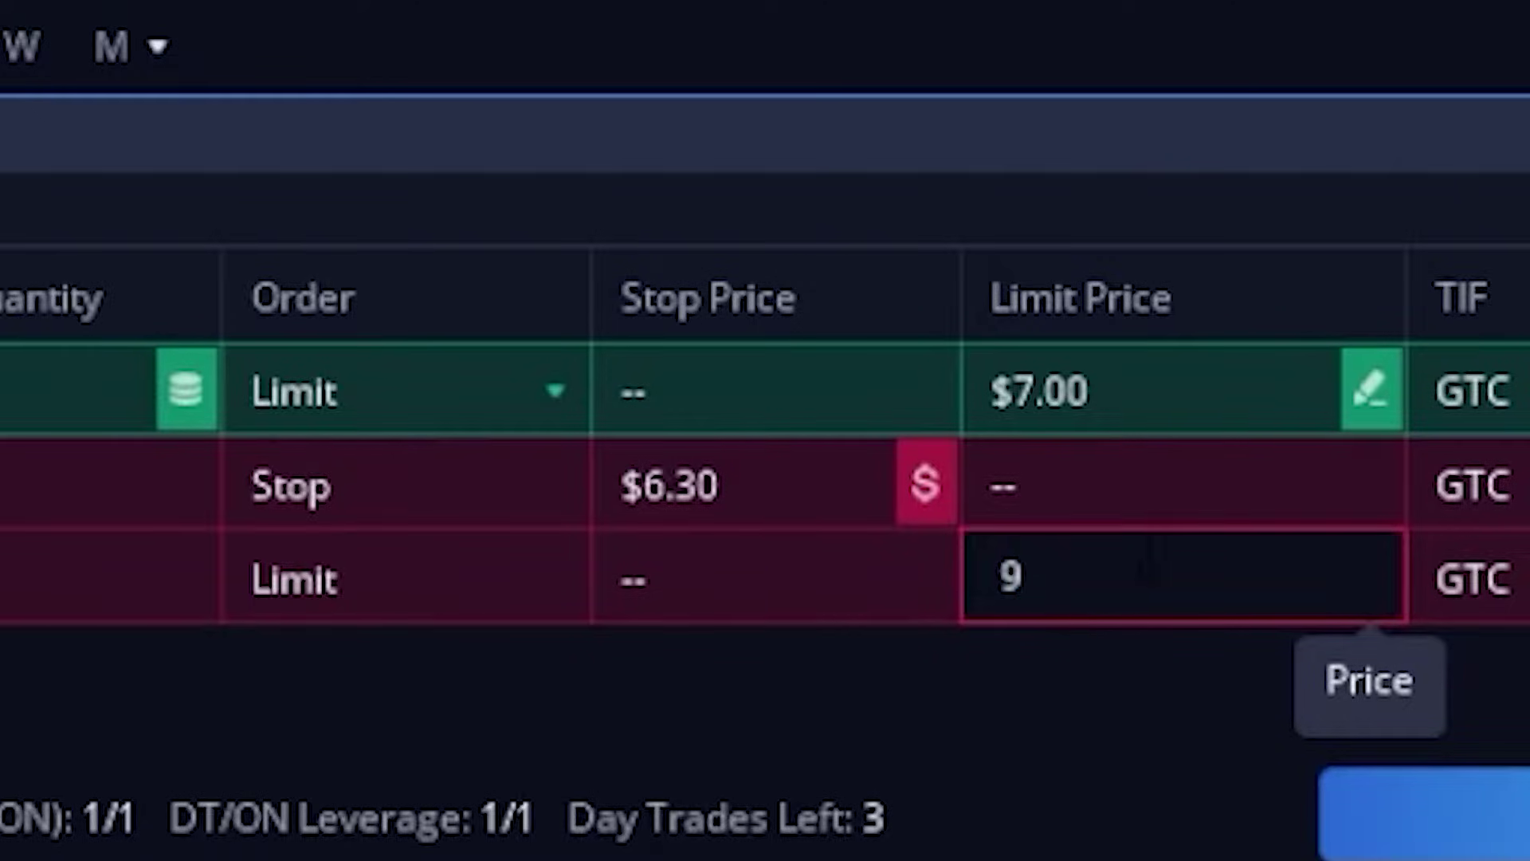
pyautogui.press('Return')
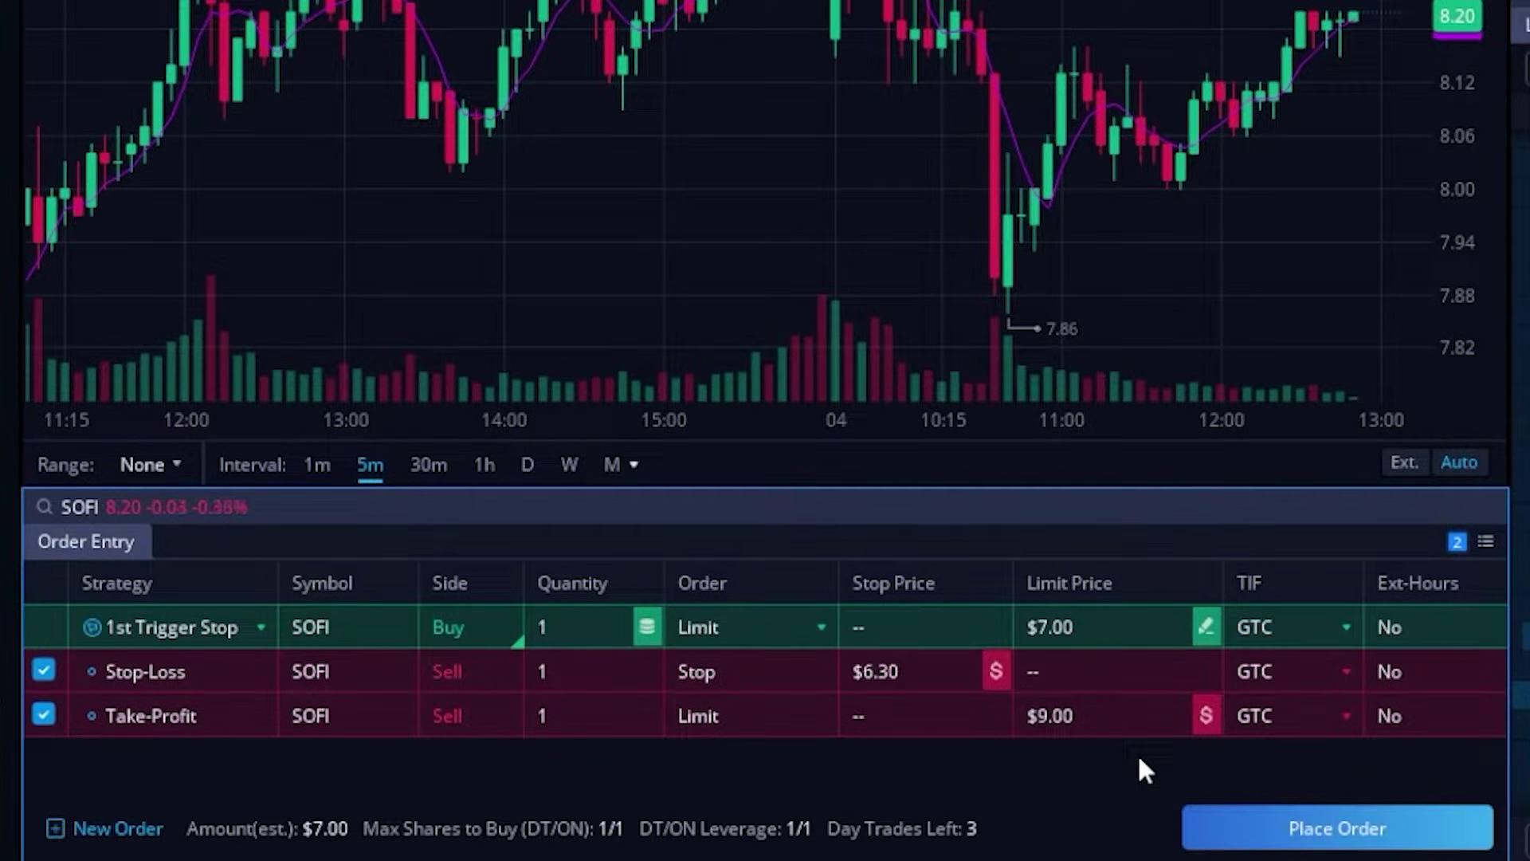
# Submit the SOFI bracket order and confirm the buy in Order Confirmation
pyautogui.click(1325, 837)
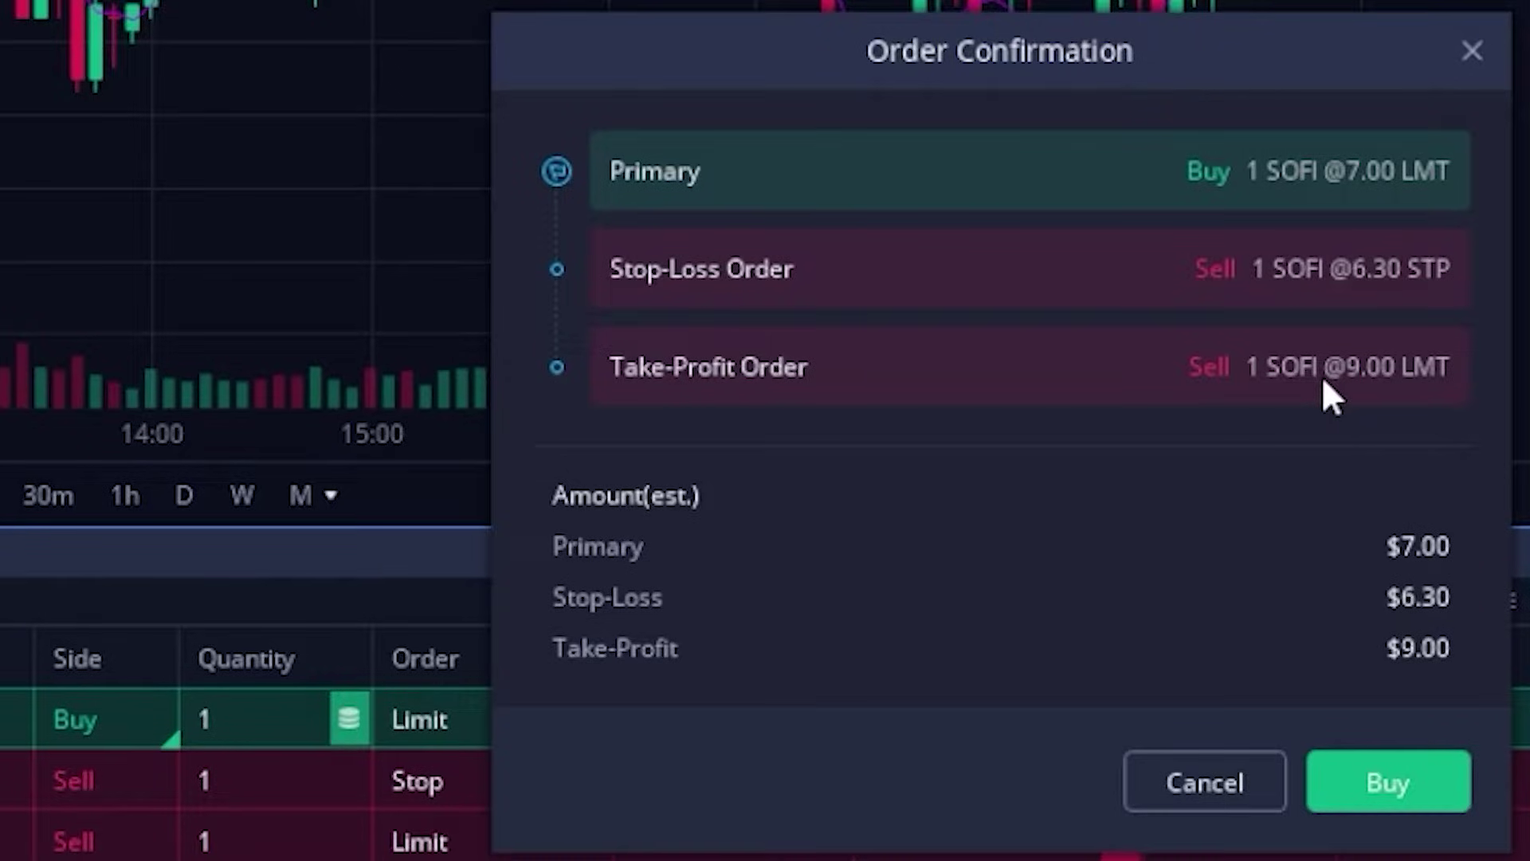
pyautogui.click(1372, 788)
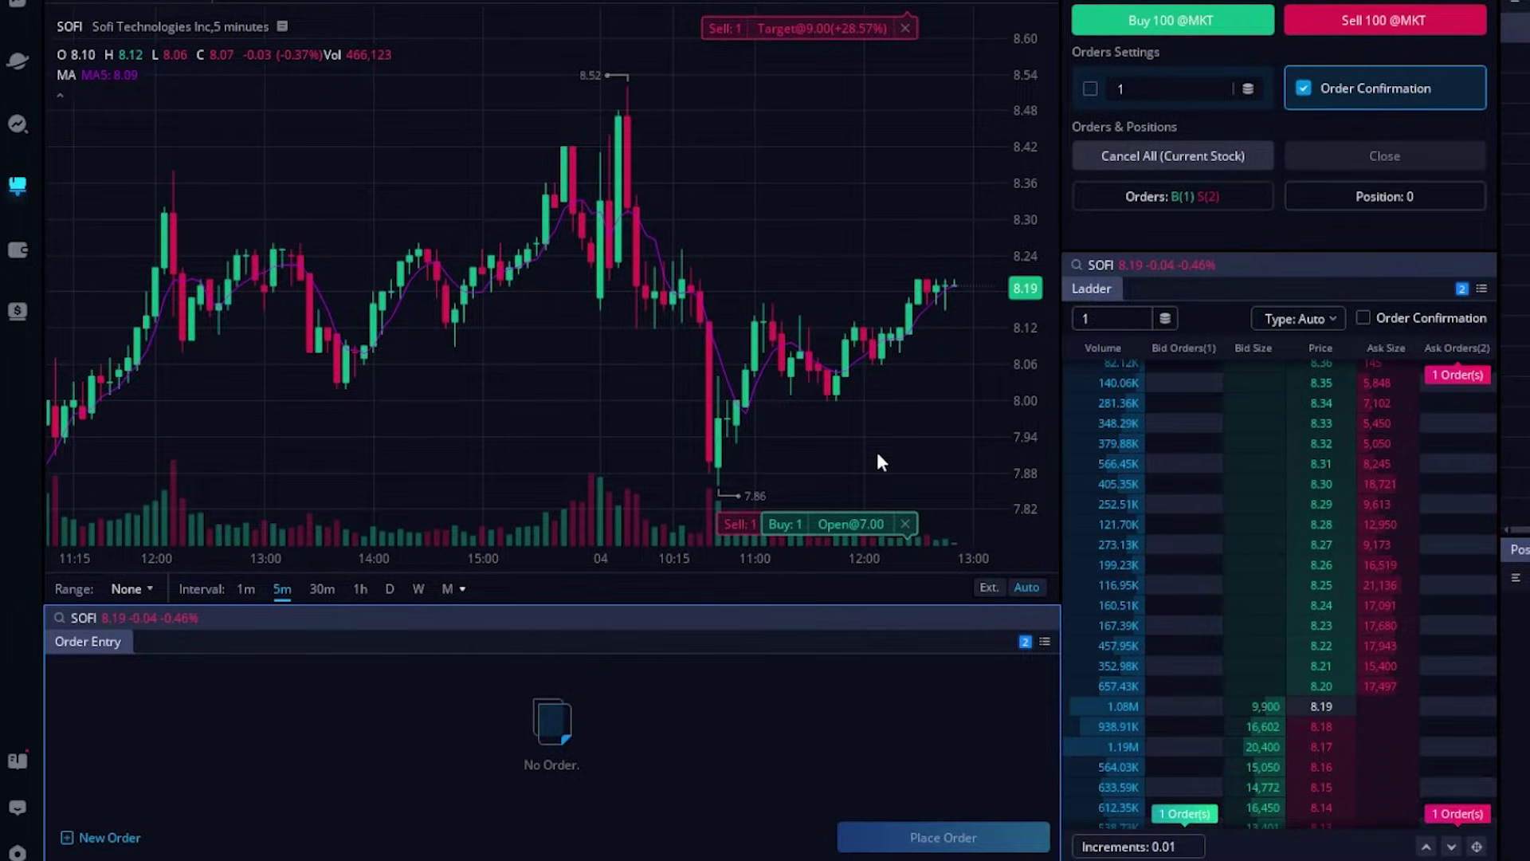
# Drag the pending SOFI buy label down to $6.76 on the chart and confirm the change
pyautogui.scroll(-6, 878, 461)
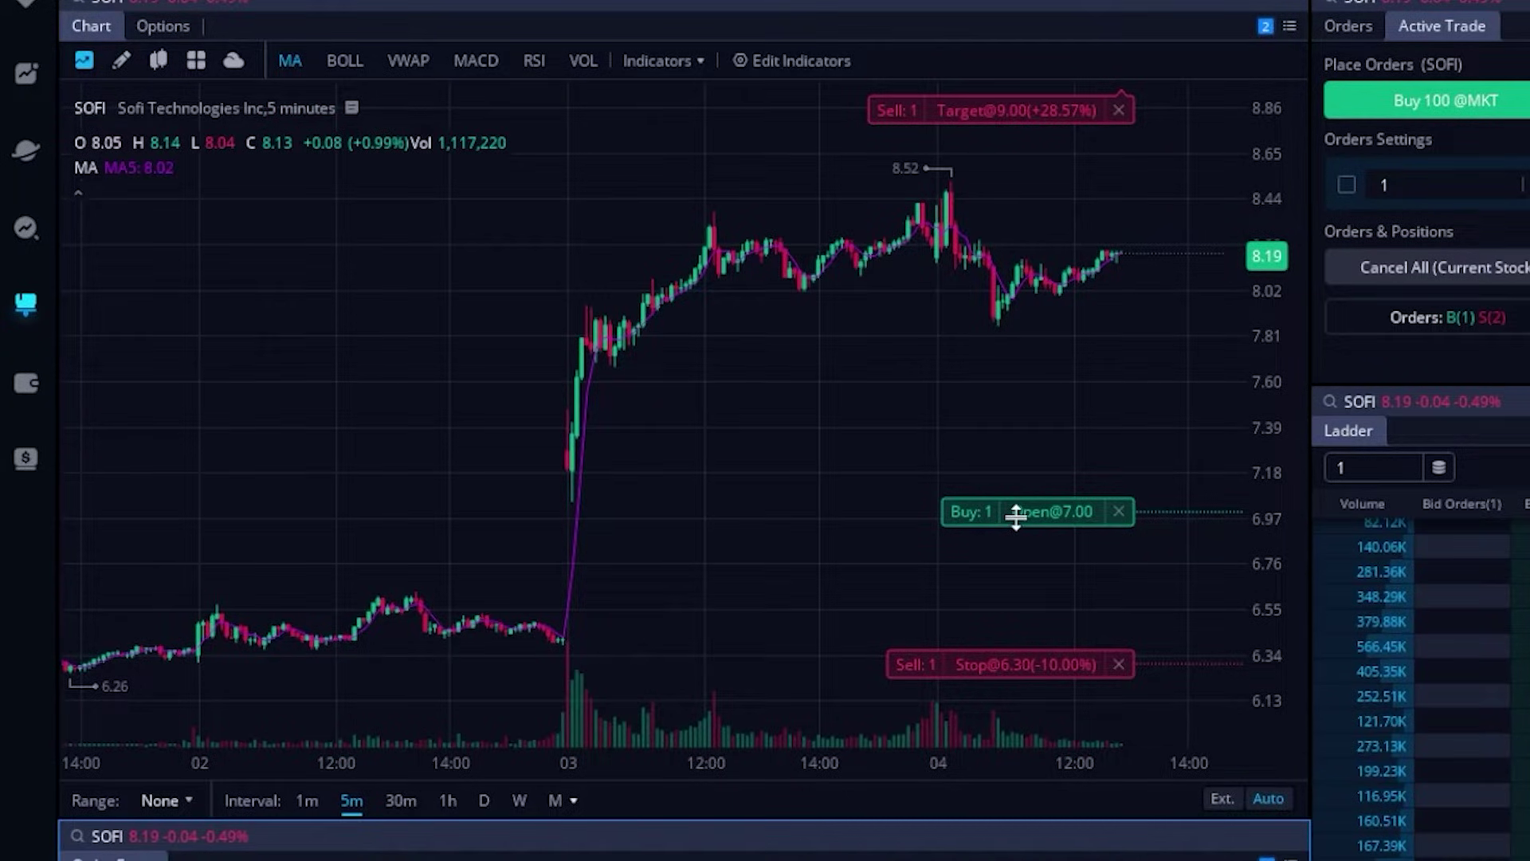
pyautogui.moveTo(1016, 516); pyautogui.dragTo(1017, 568)
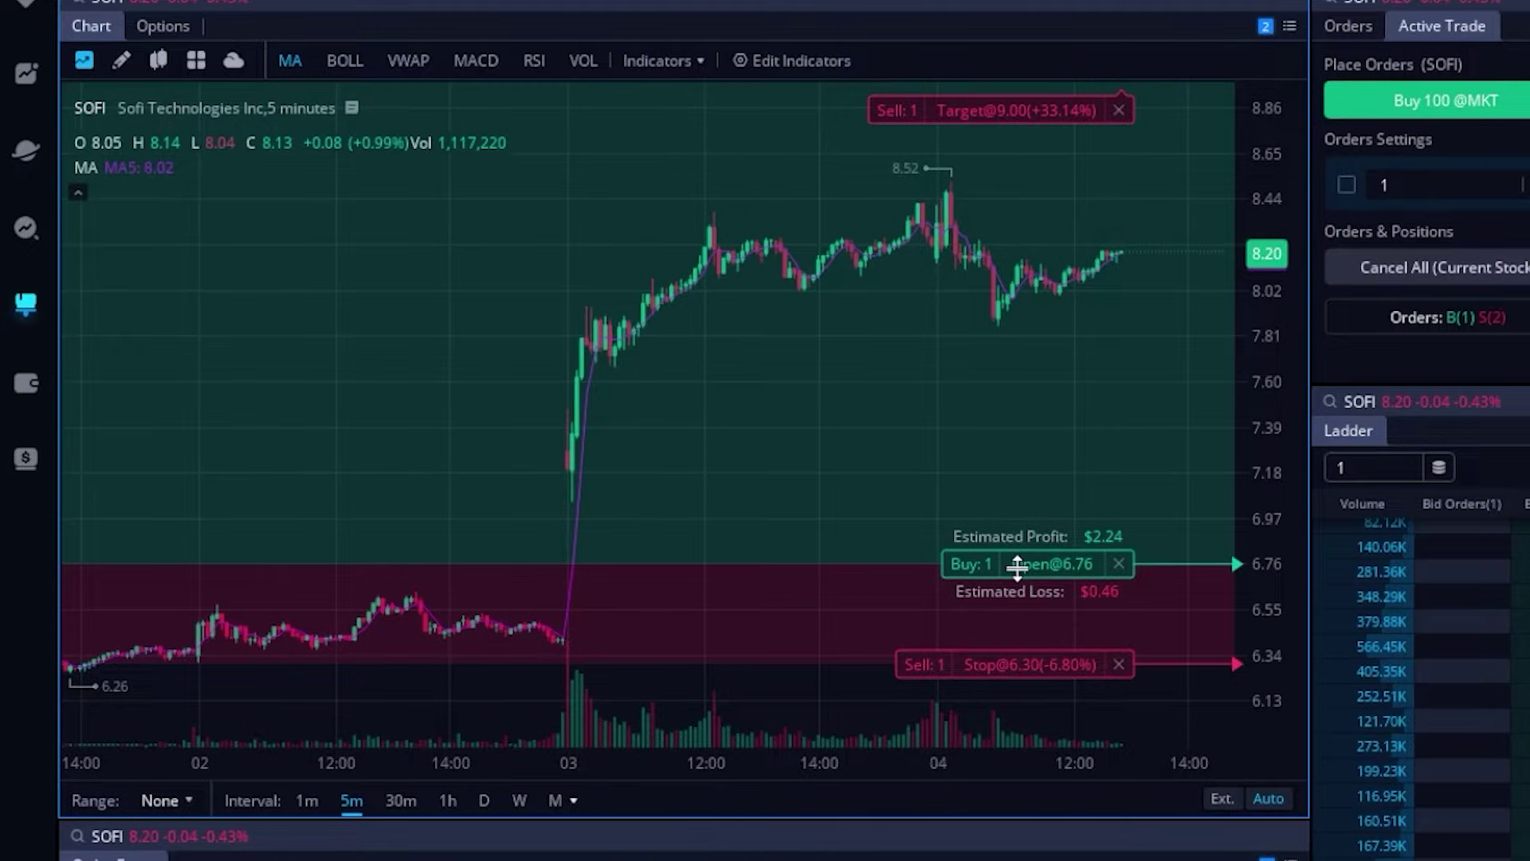
pyautogui.click(1017, 567)
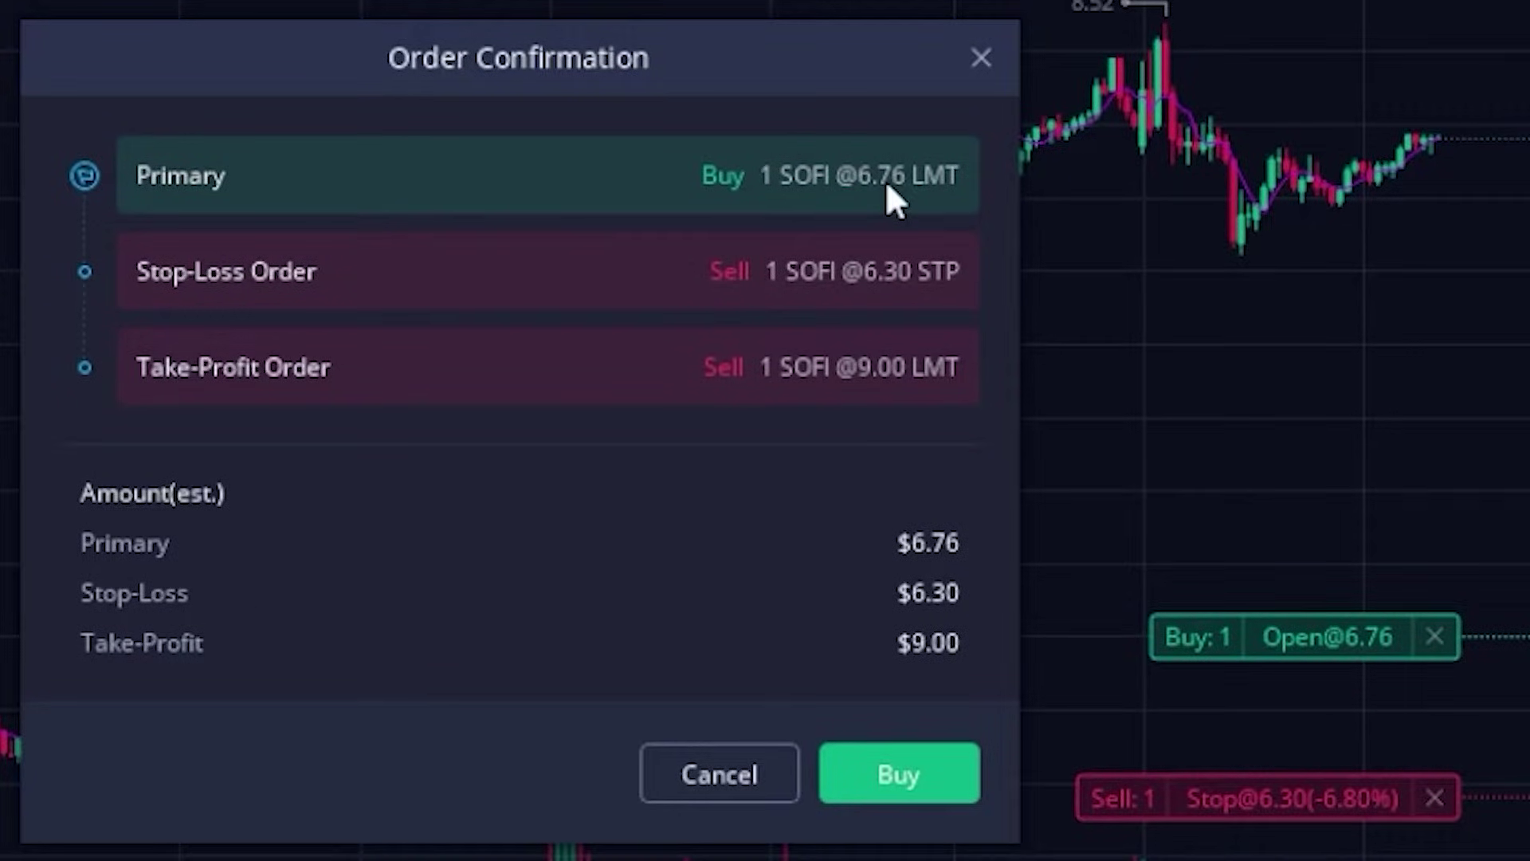
pyautogui.click(895, 779)
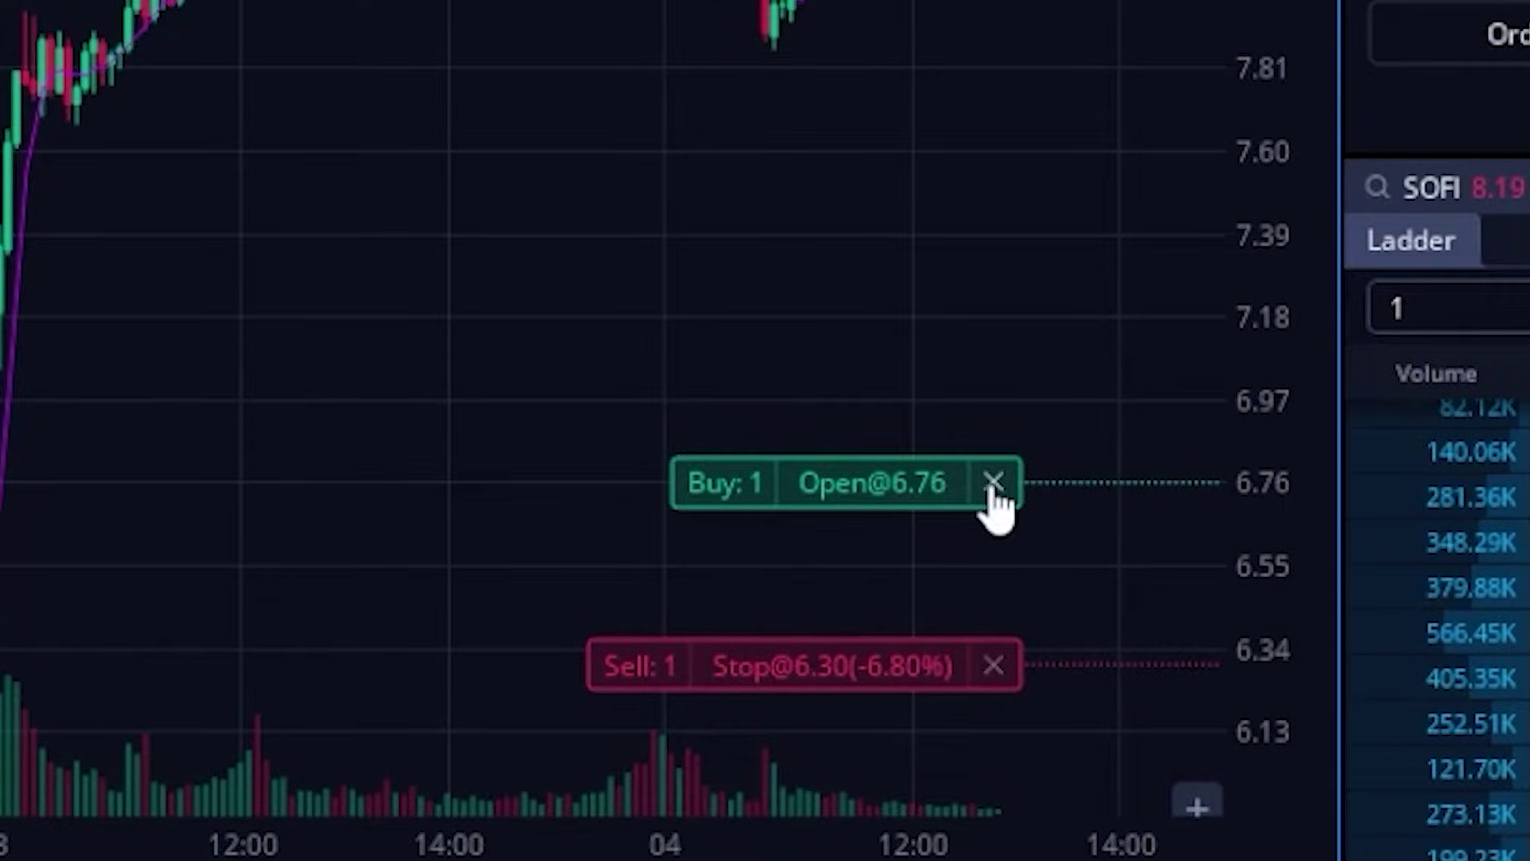
pyautogui.click(994, 483)
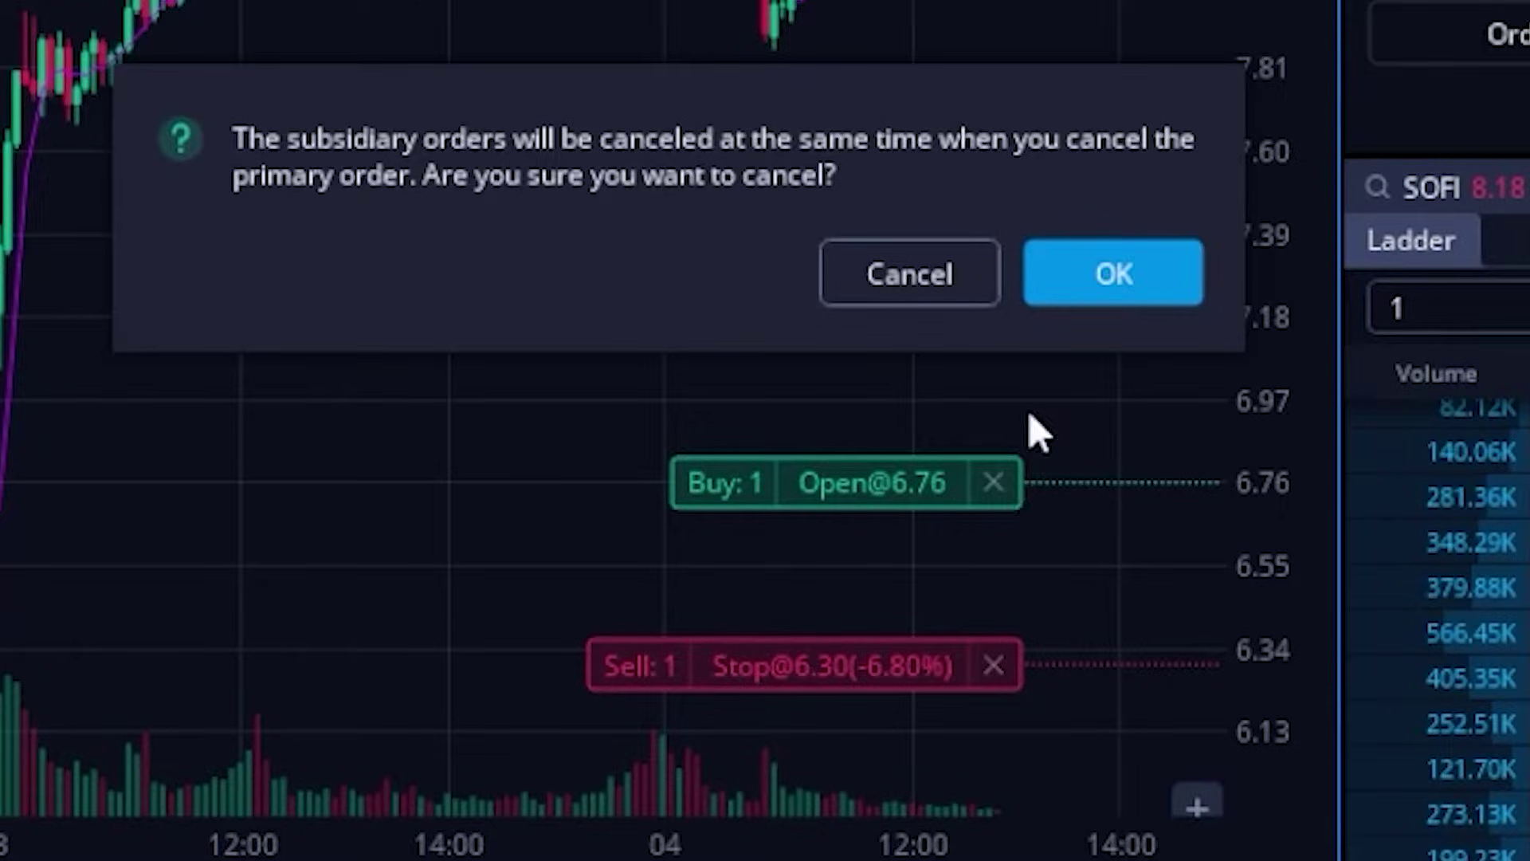
pyautogui.click(1108, 275)
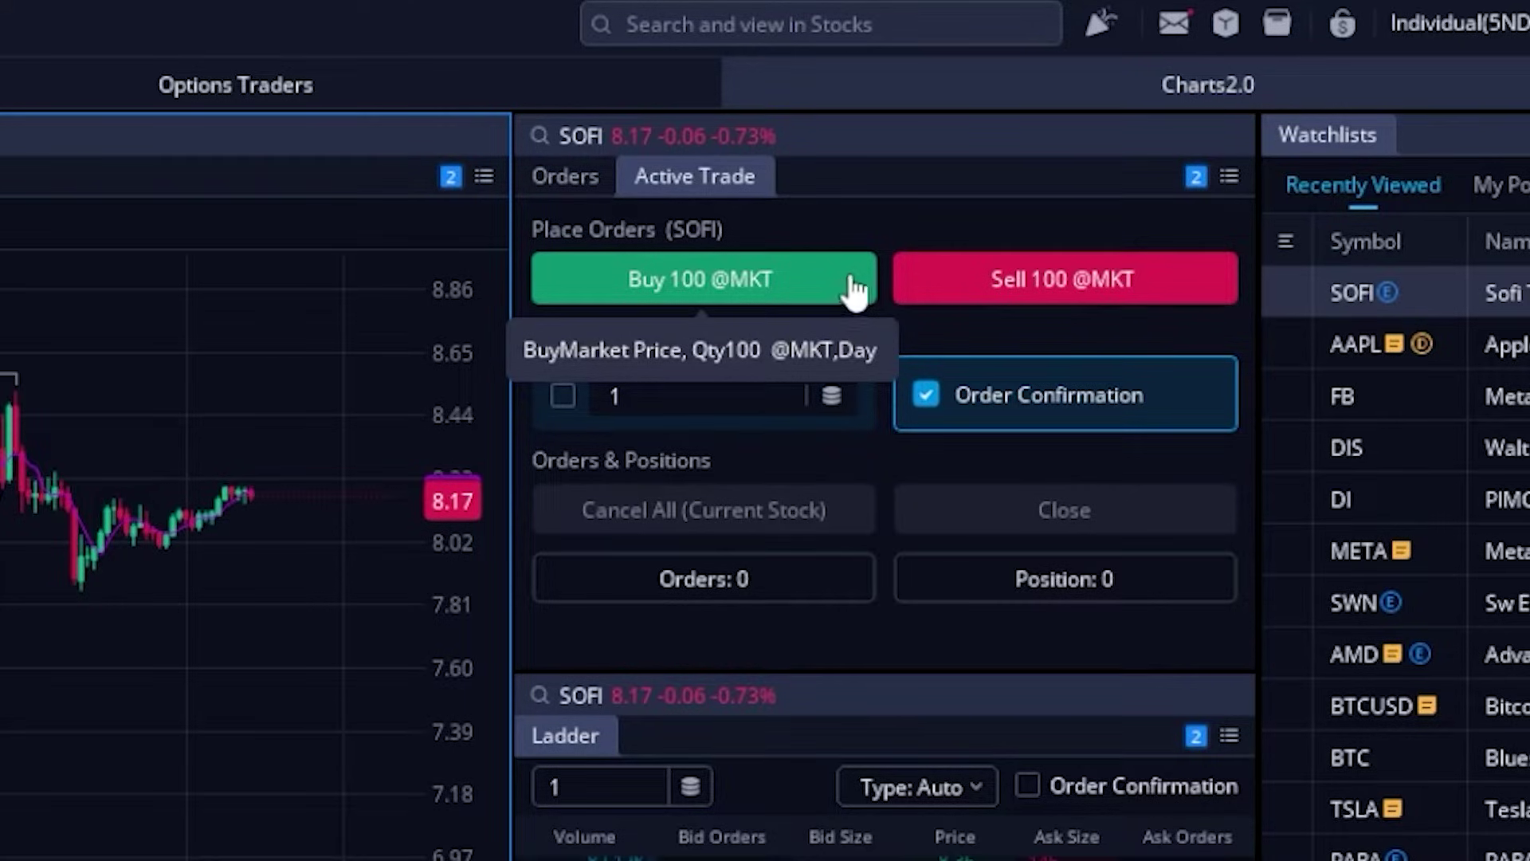
# Open Active Trade Settings from the Active Trade panel's menu
pyautogui.click(1229, 180)
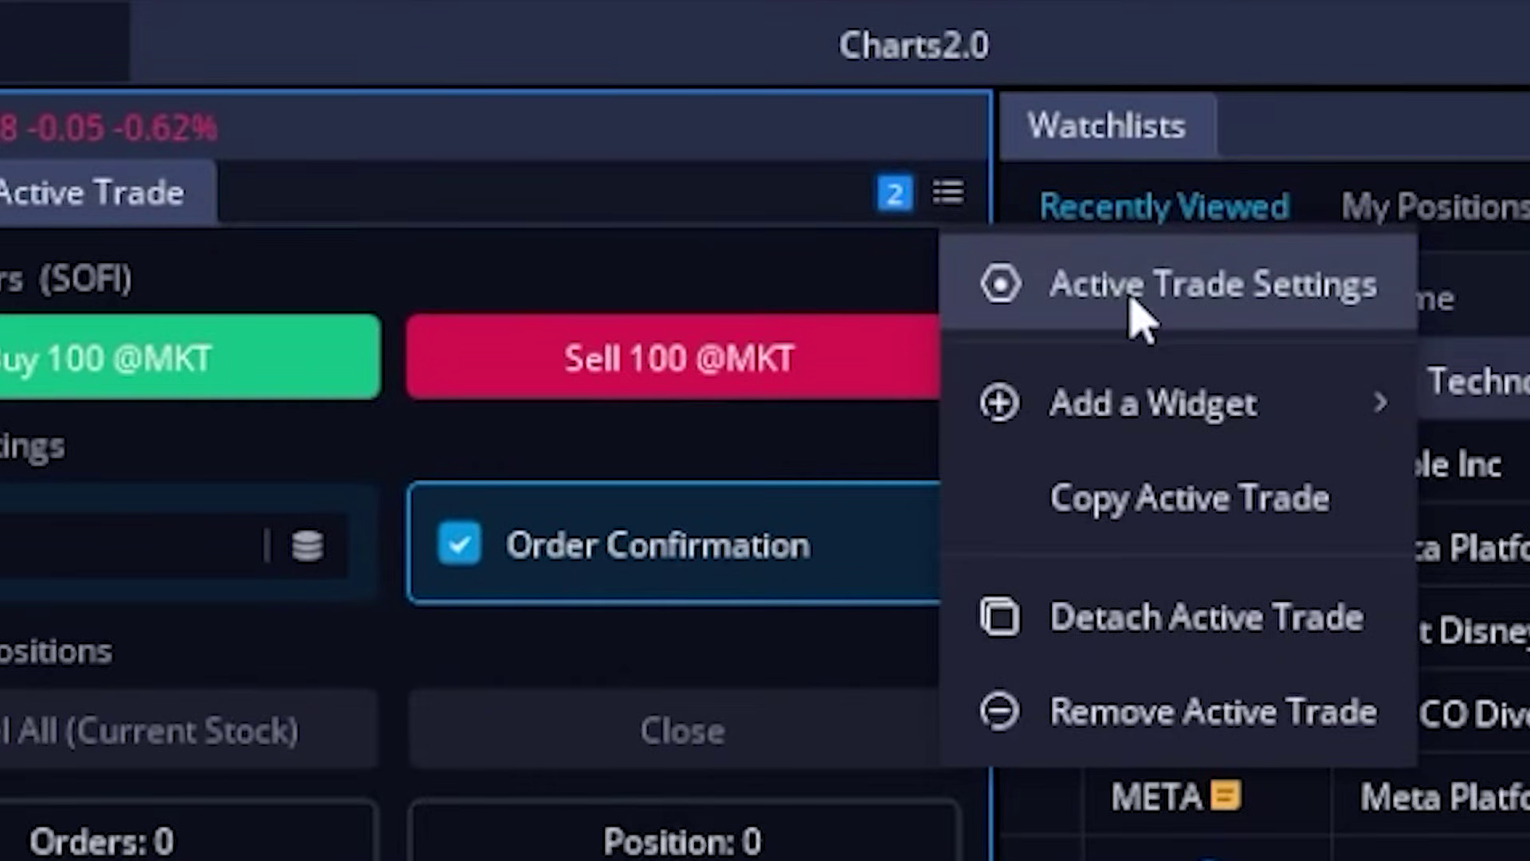
pyautogui.click(1140, 319)
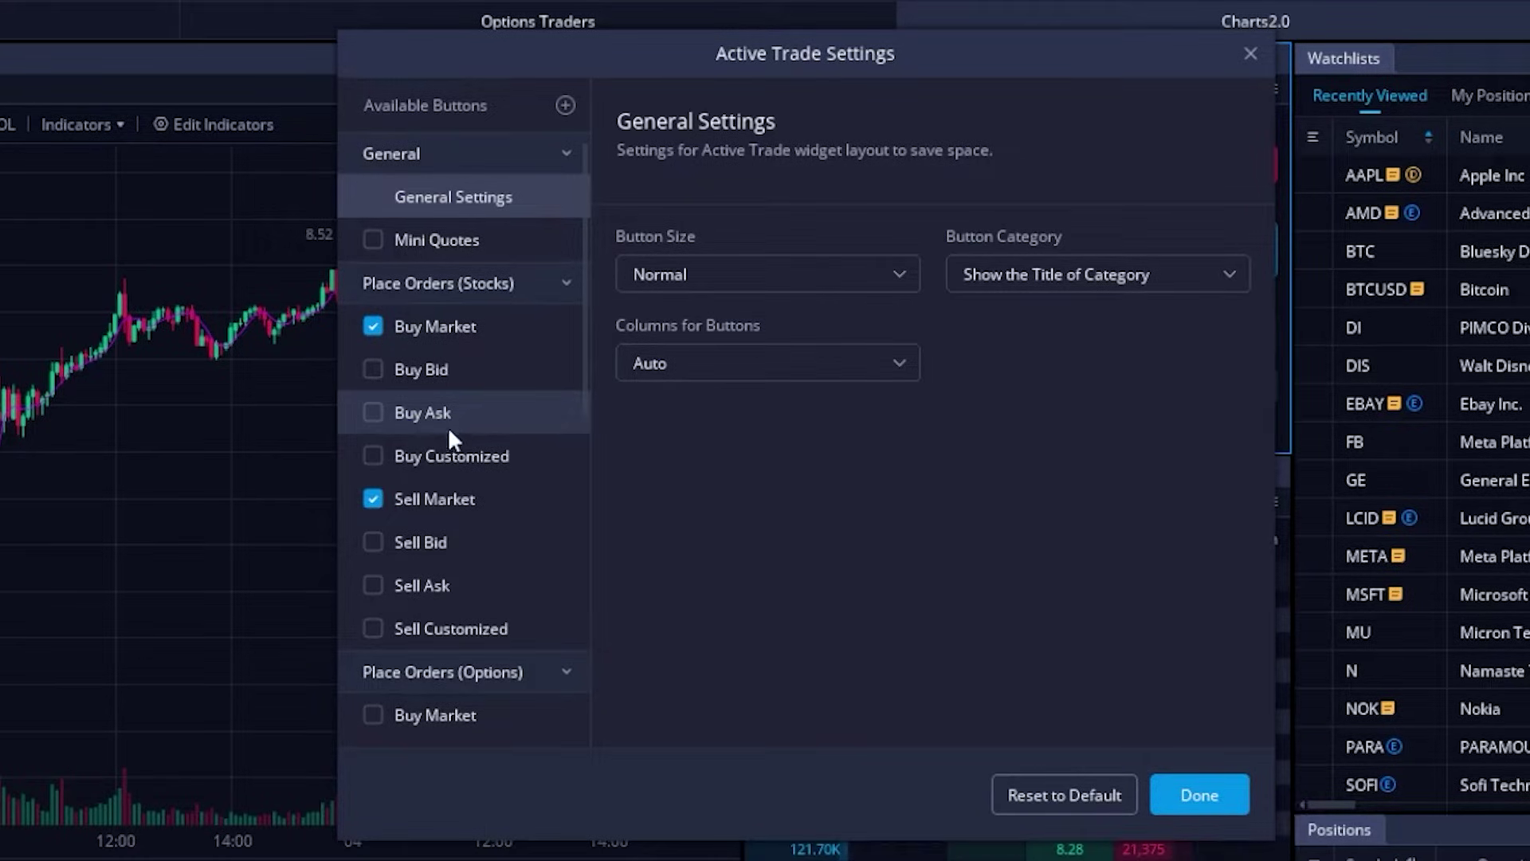
# Enable the Buy Customized button and base its limit price on the Ask
pyautogui.click(373, 457)
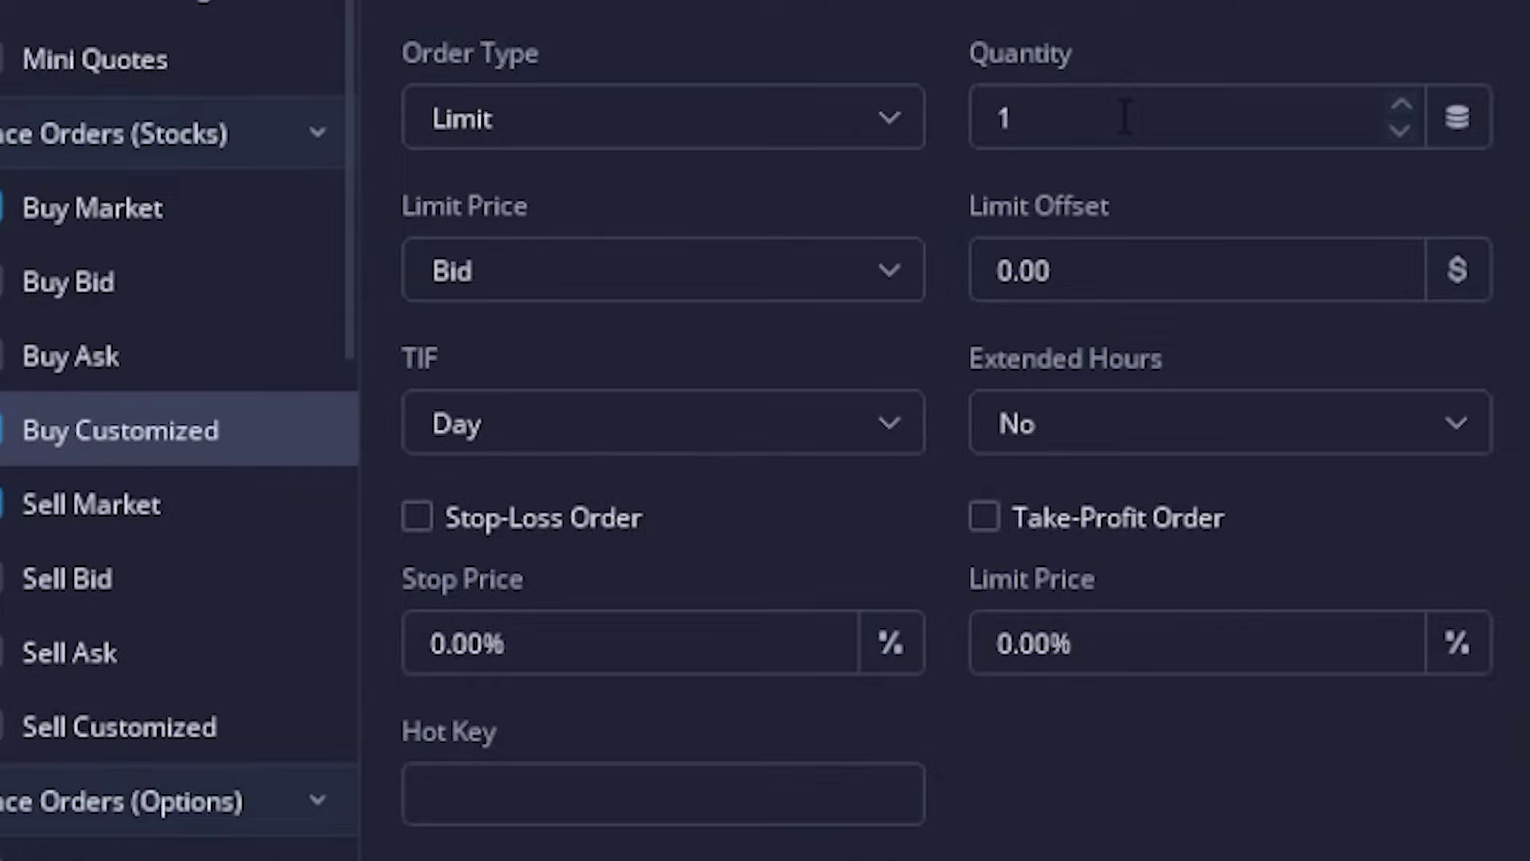
pyautogui.click(545, 279)
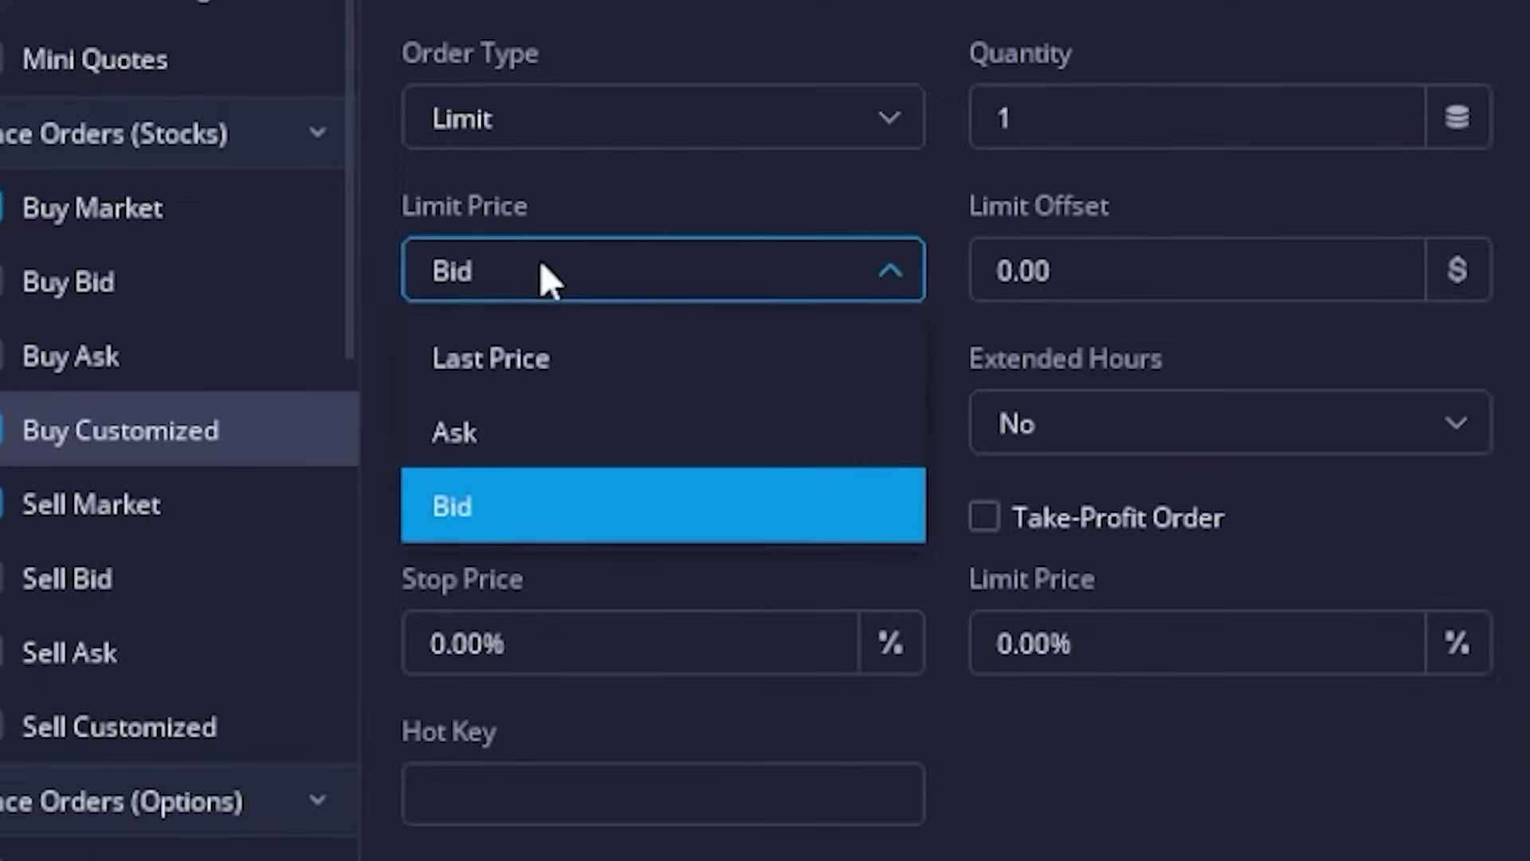
pyautogui.click(522, 438)
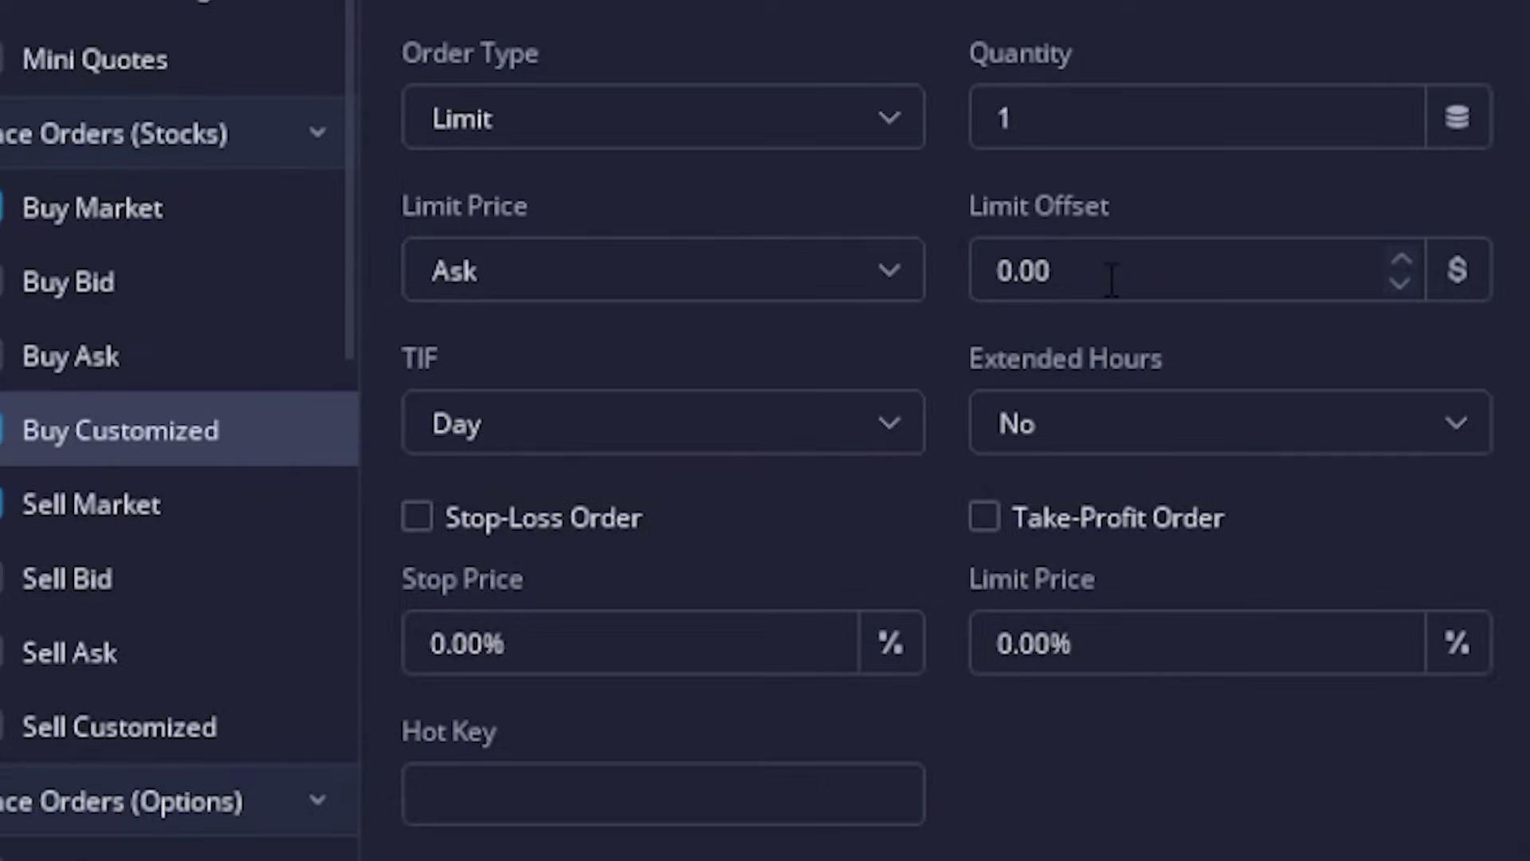
# Give the Buy Customized button a -0.15 Ask offset and GTC time-in-force
pyautogui.click(1112, 281)
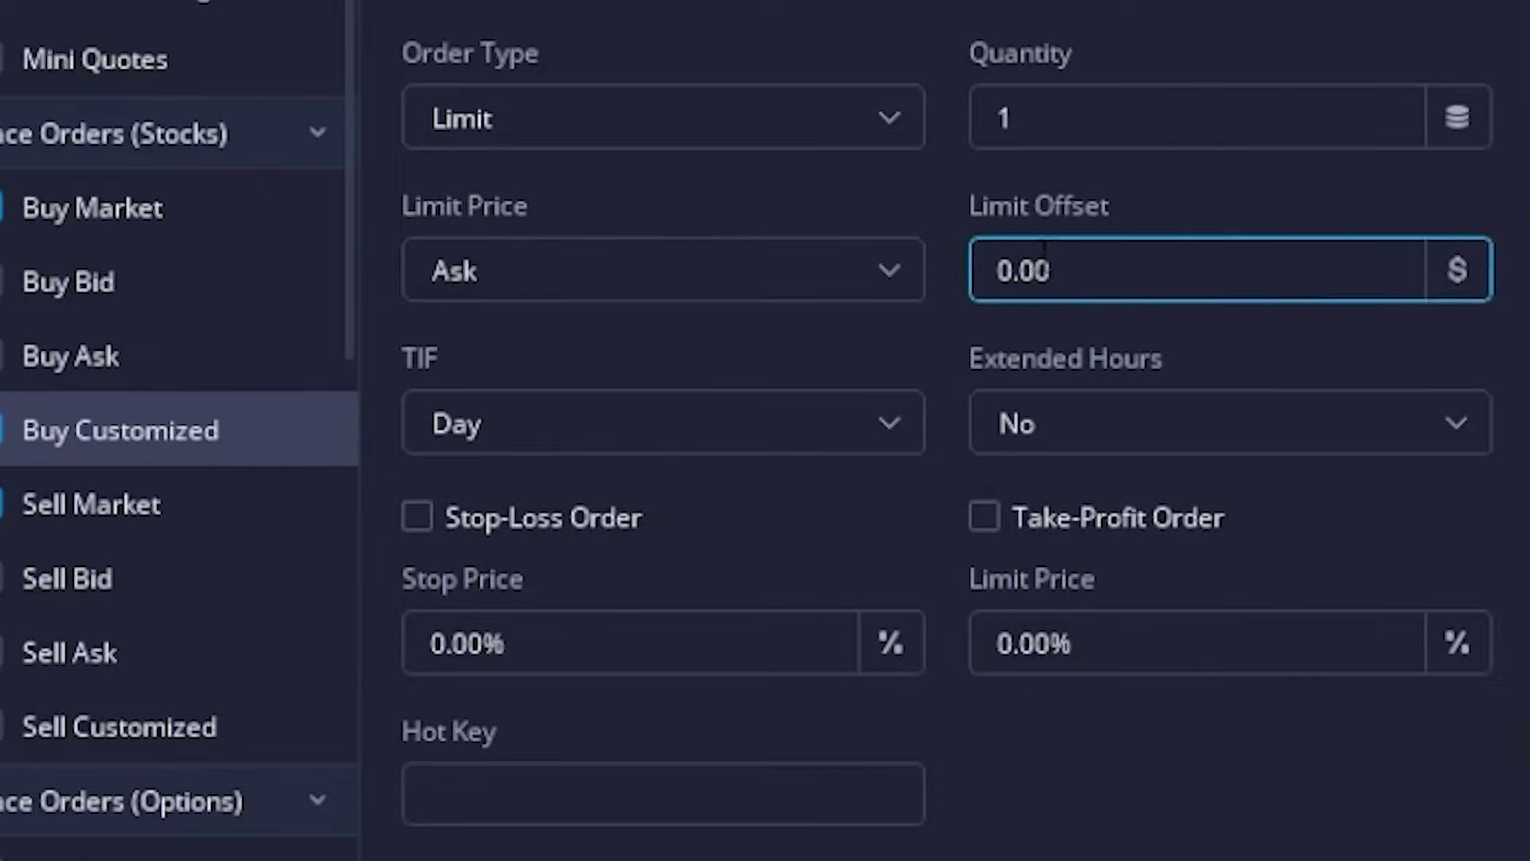
pyautogui.write('-.15')
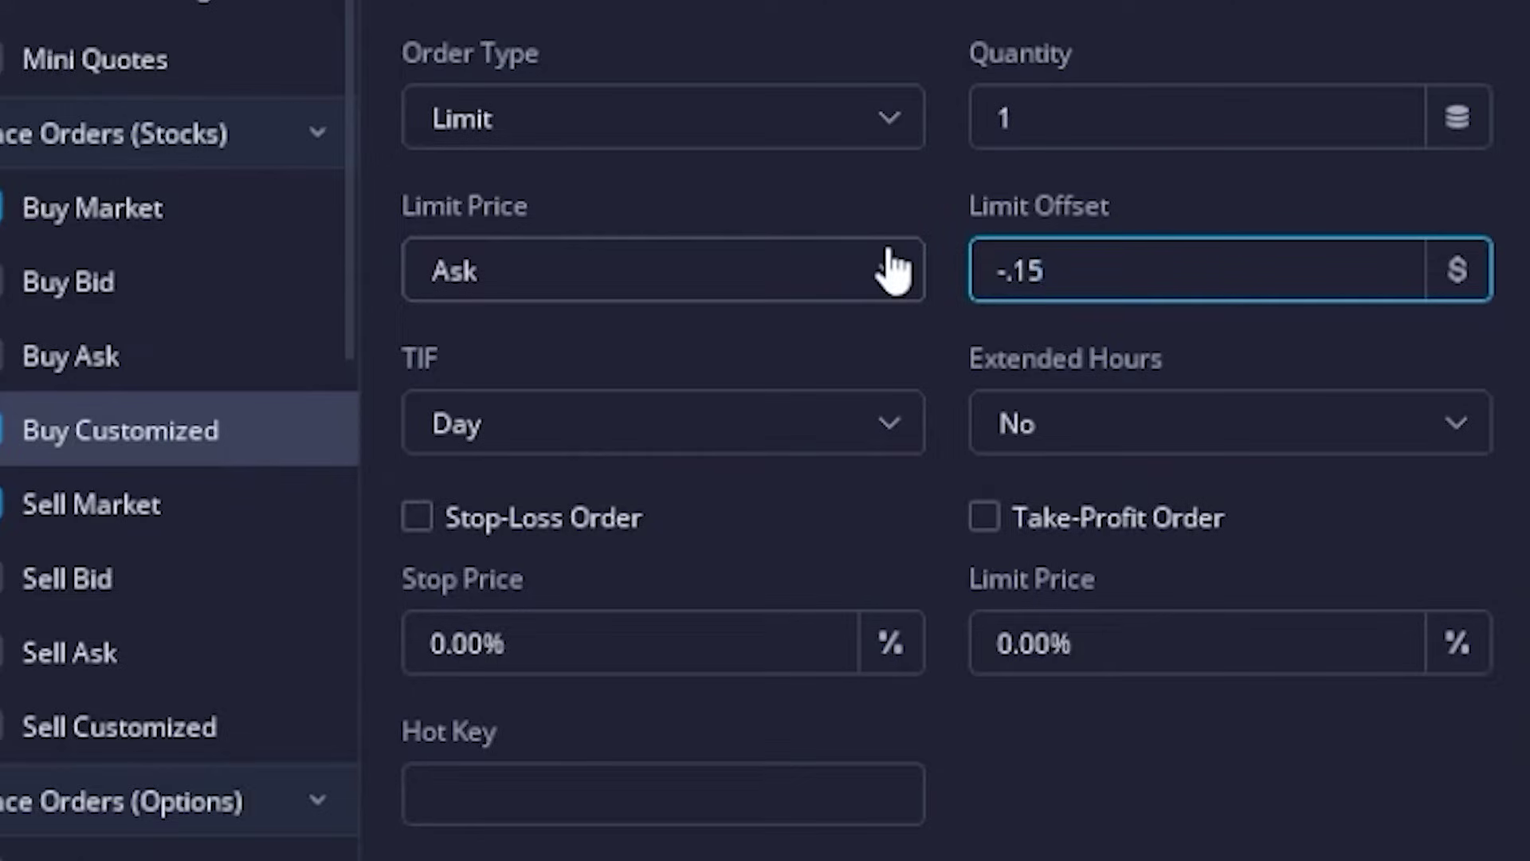
pyautogui.click(952, 209)
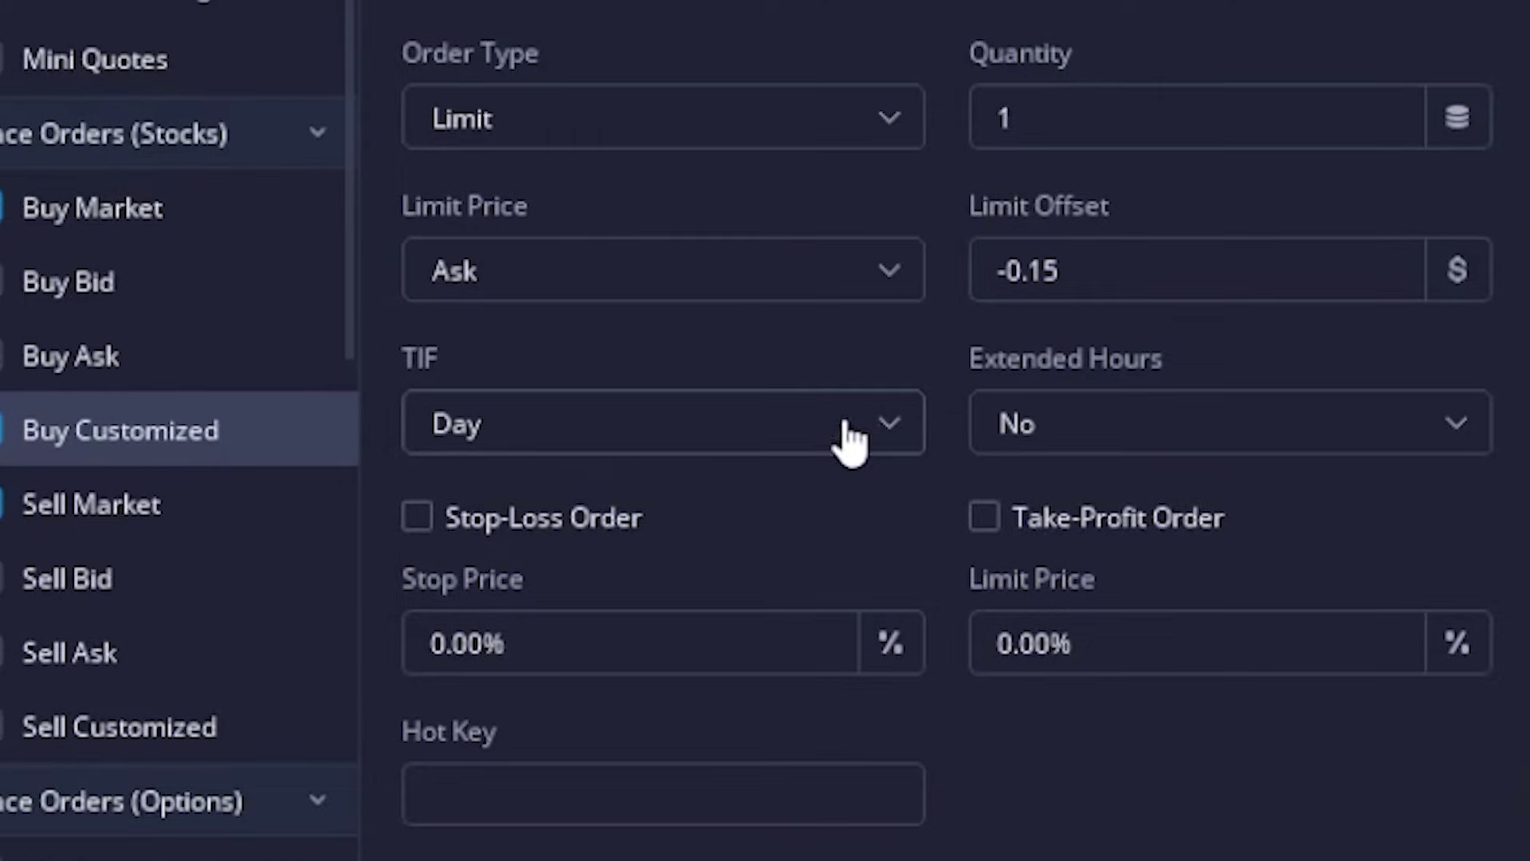
pyautogui.click(592, 423)
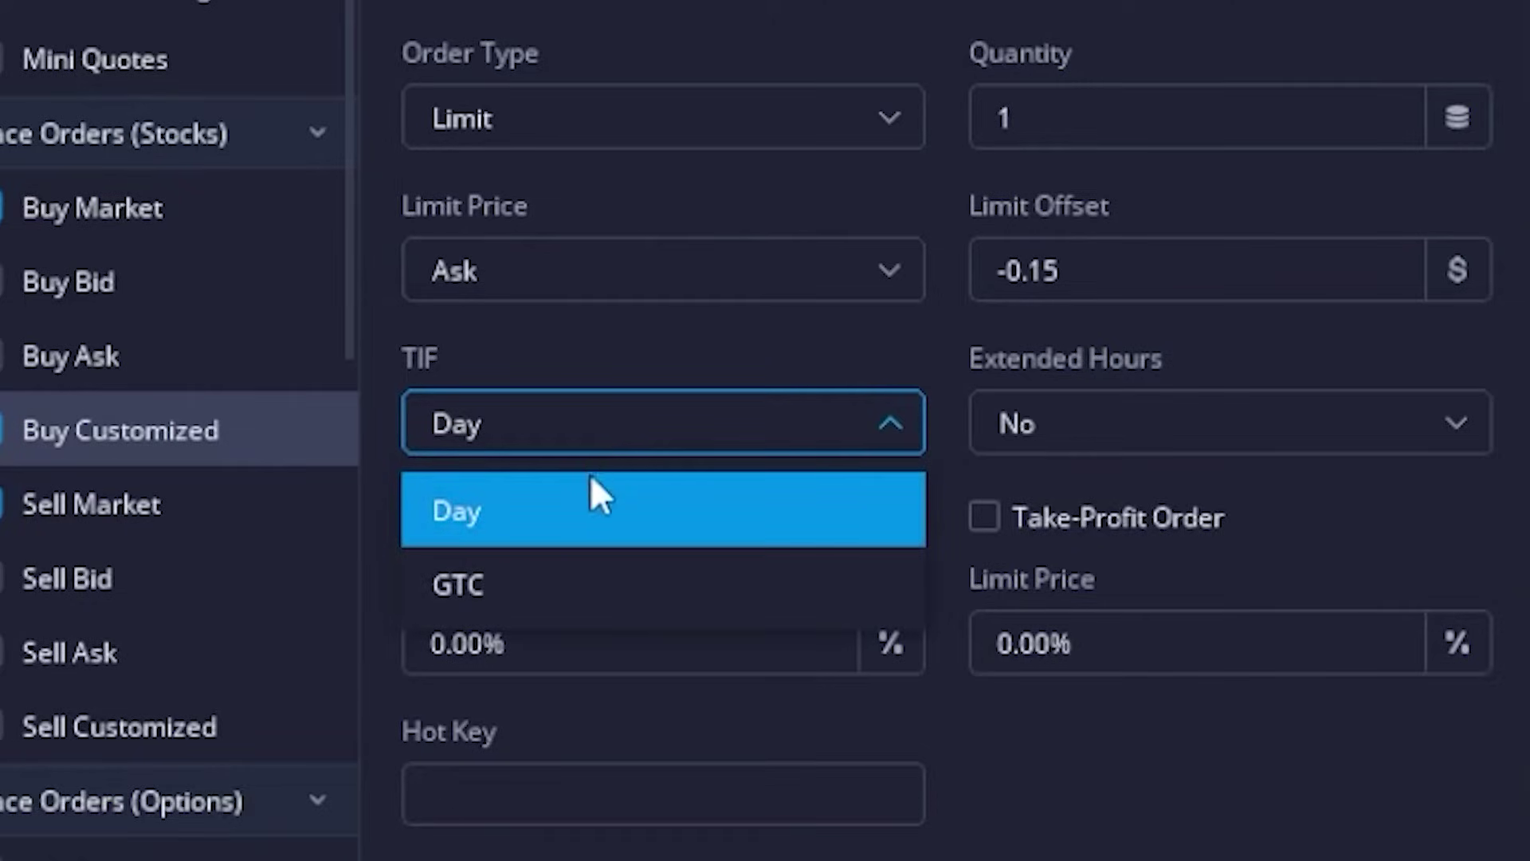
pyautogui.click(572, 586)
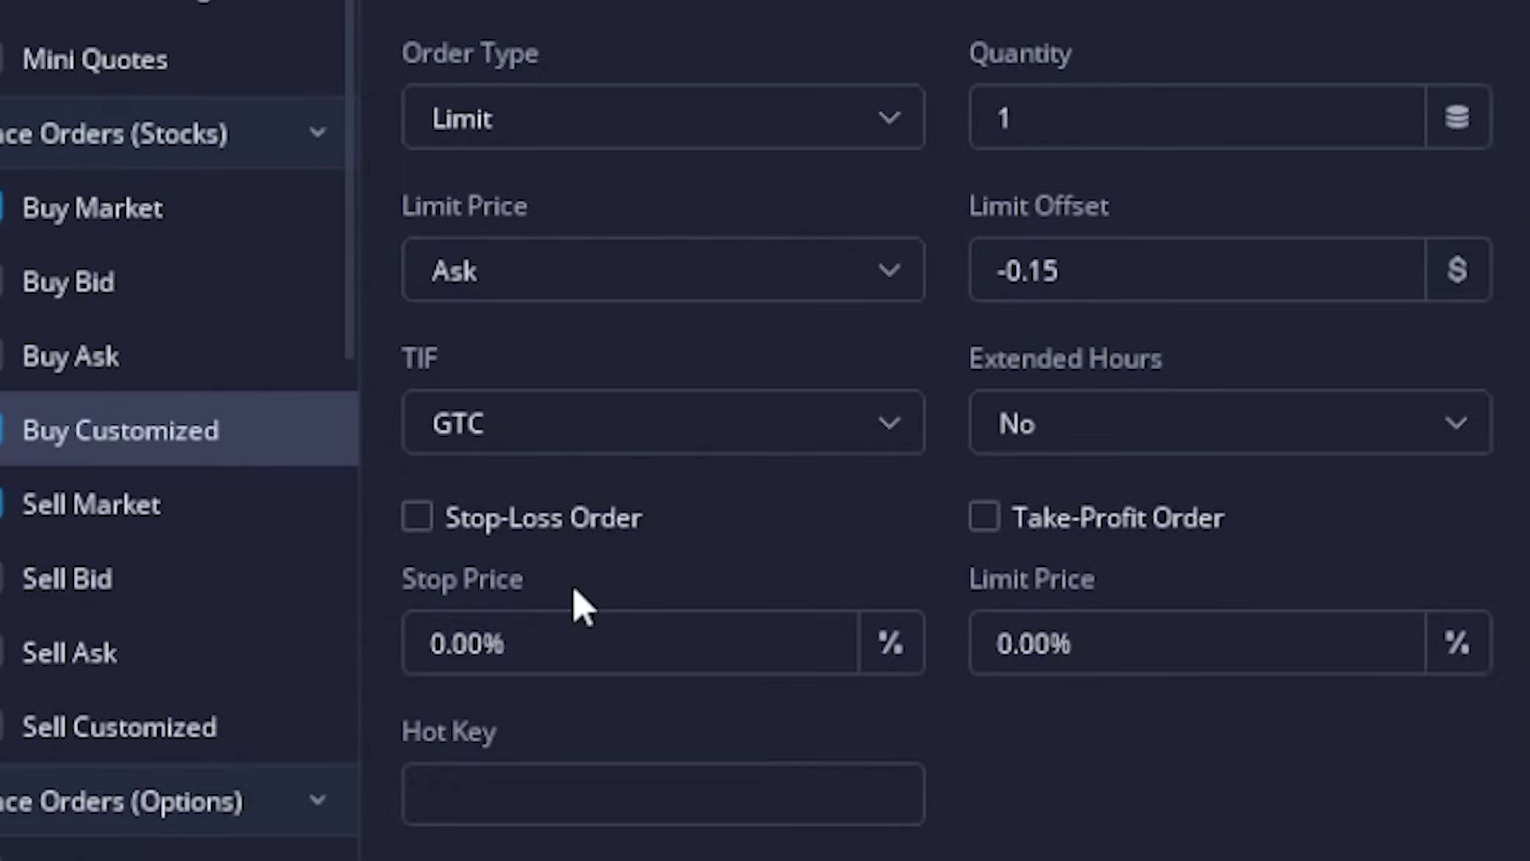
# Attach a 10% stop-loss and 20% take-profit to Buy Customized and save the button
pyautogui.click(413, 518)
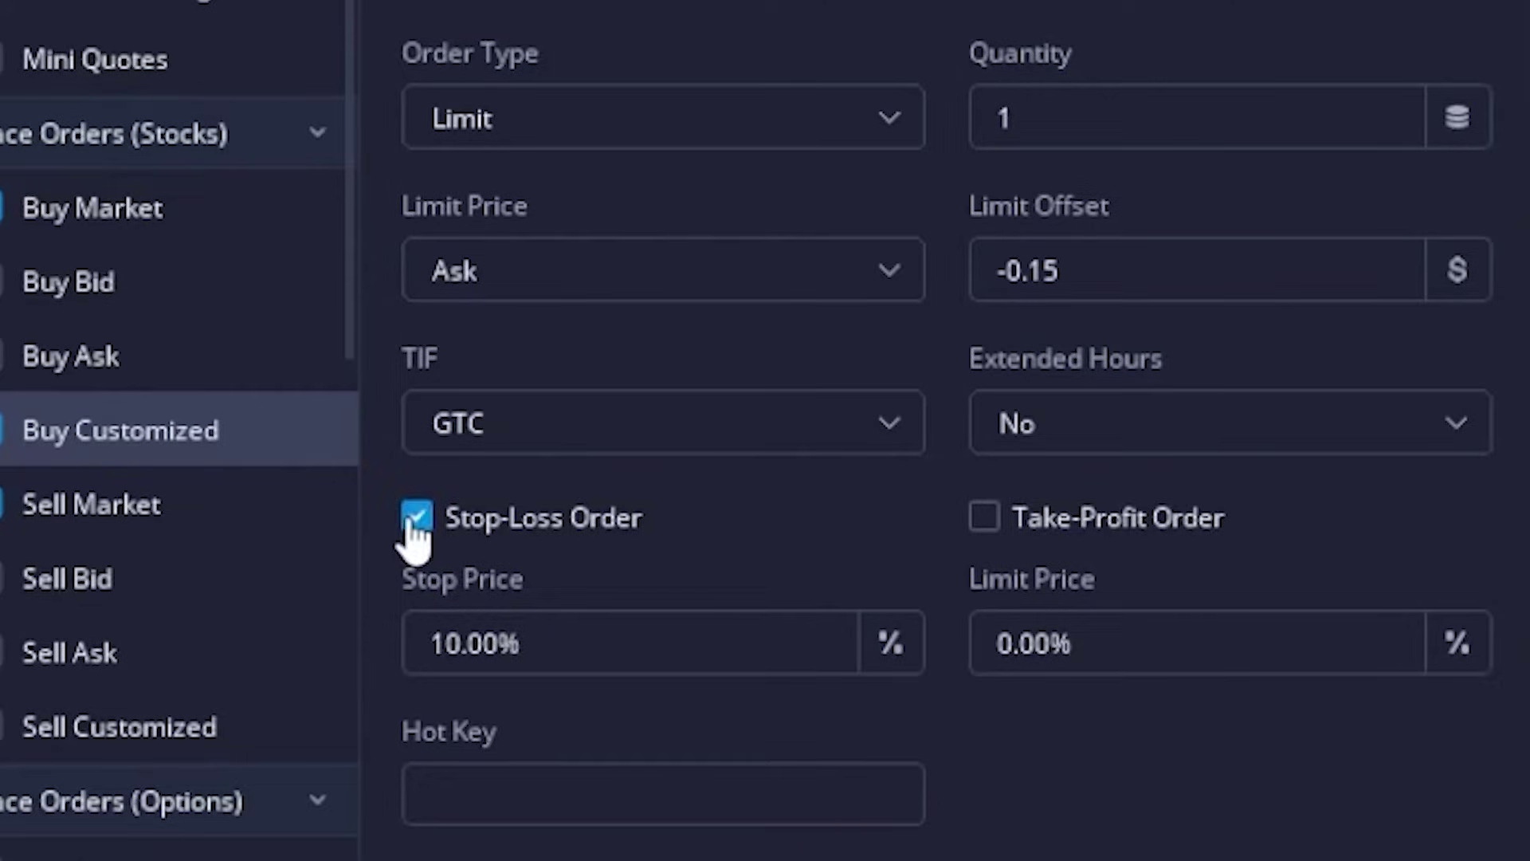
pyautogui.click(995, 526)
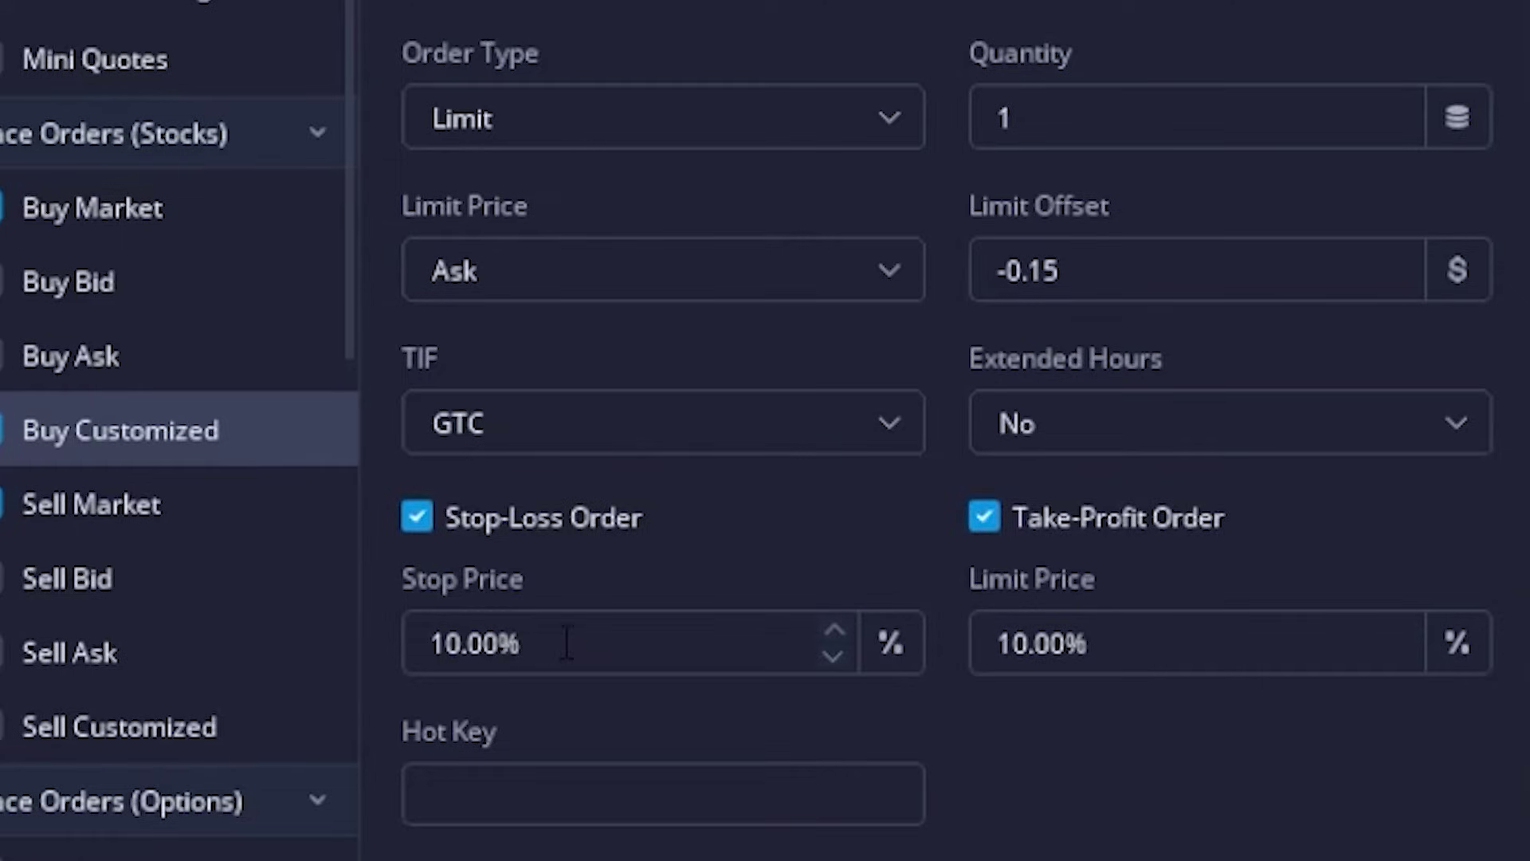
pyautogui.click(1072, 642)
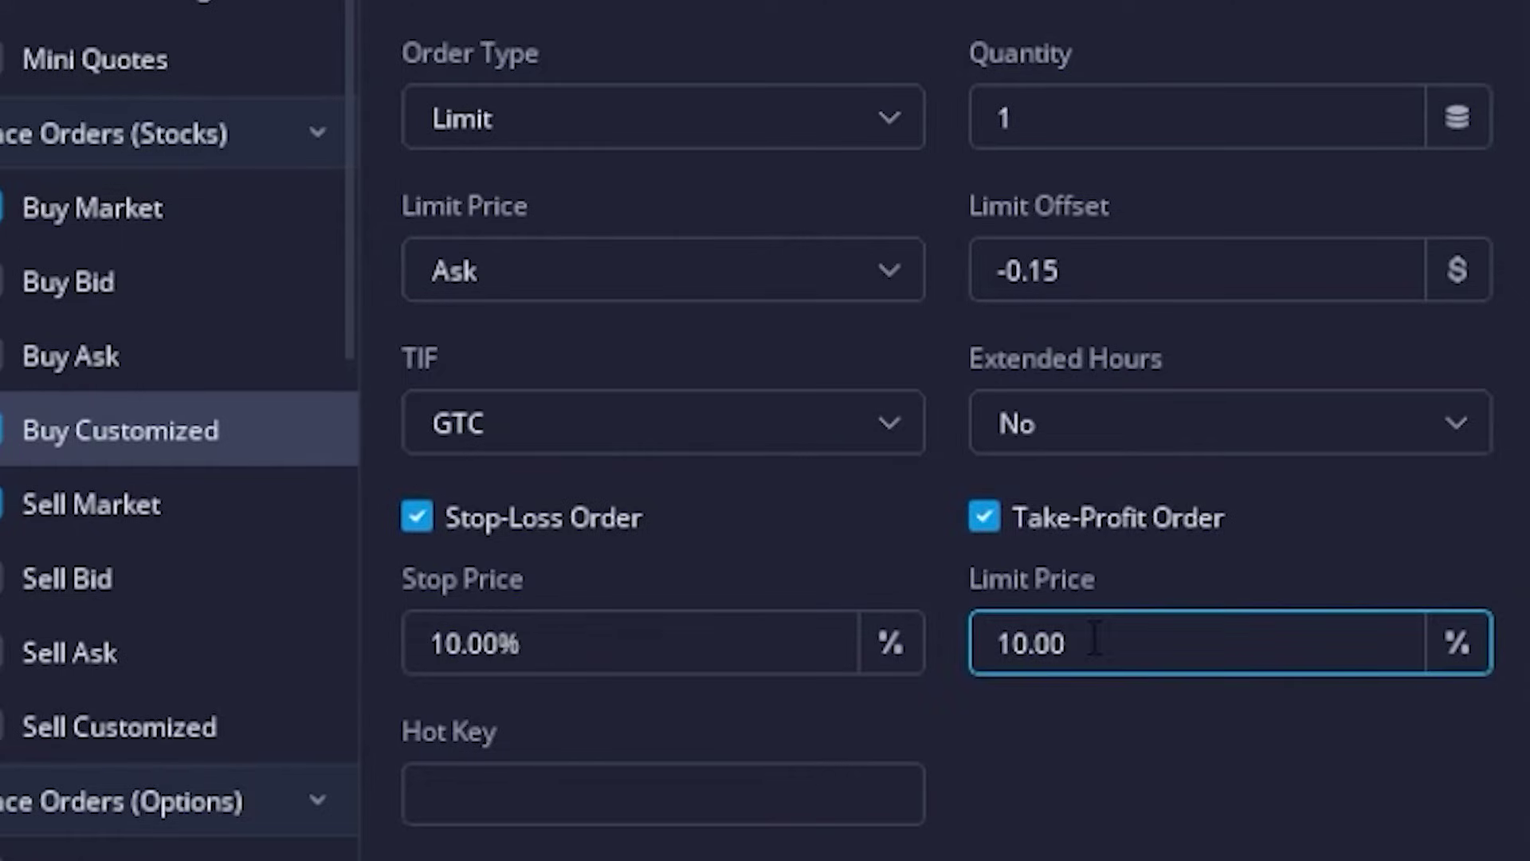
pyautogui.moveTo(1069, 643); pyautogui.dragTo(971, 635)
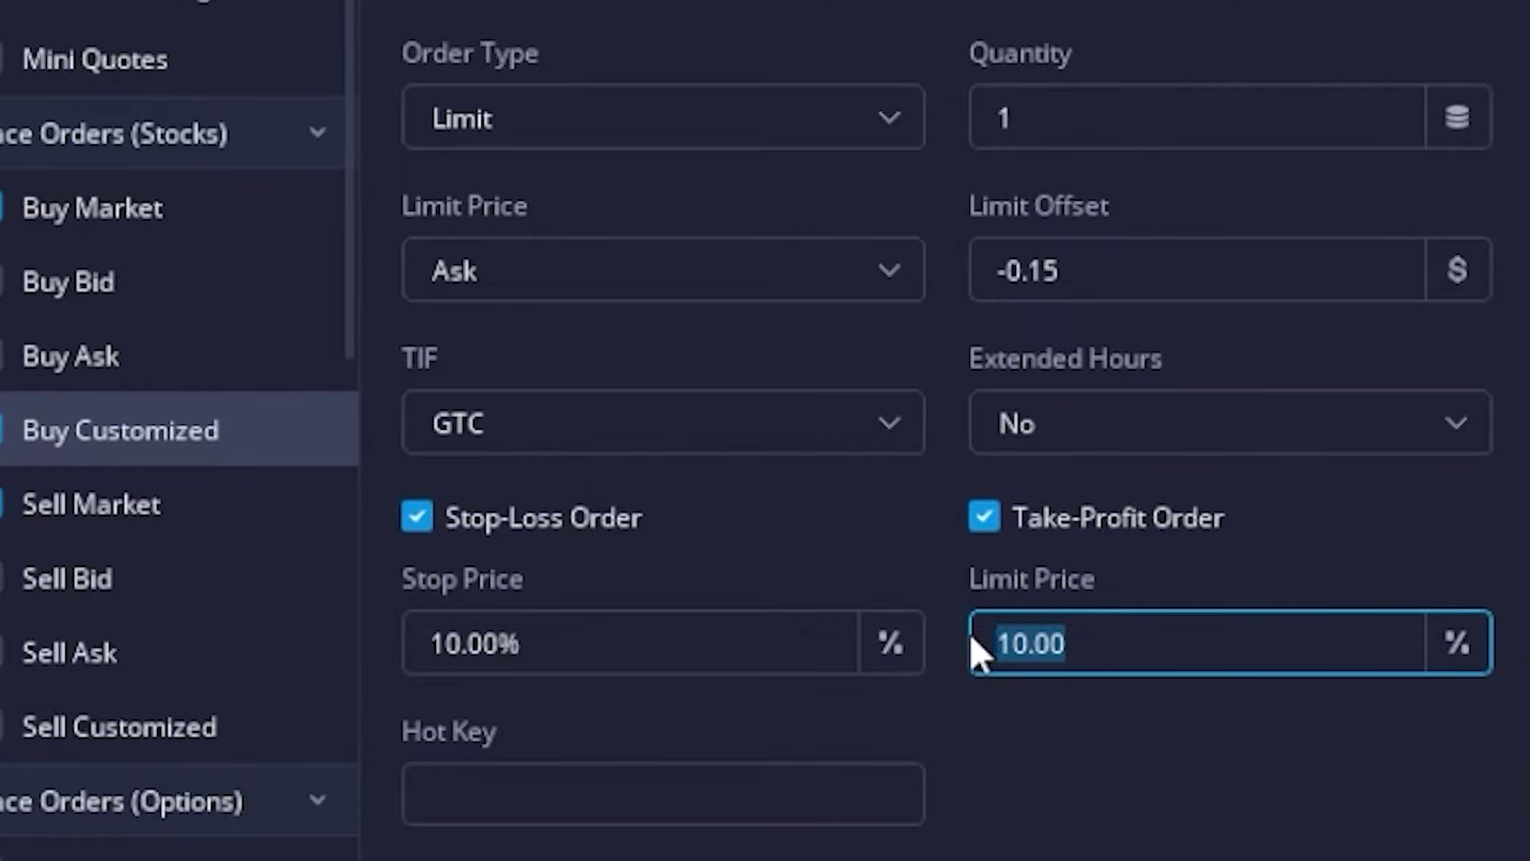
pyautogui.write('20')
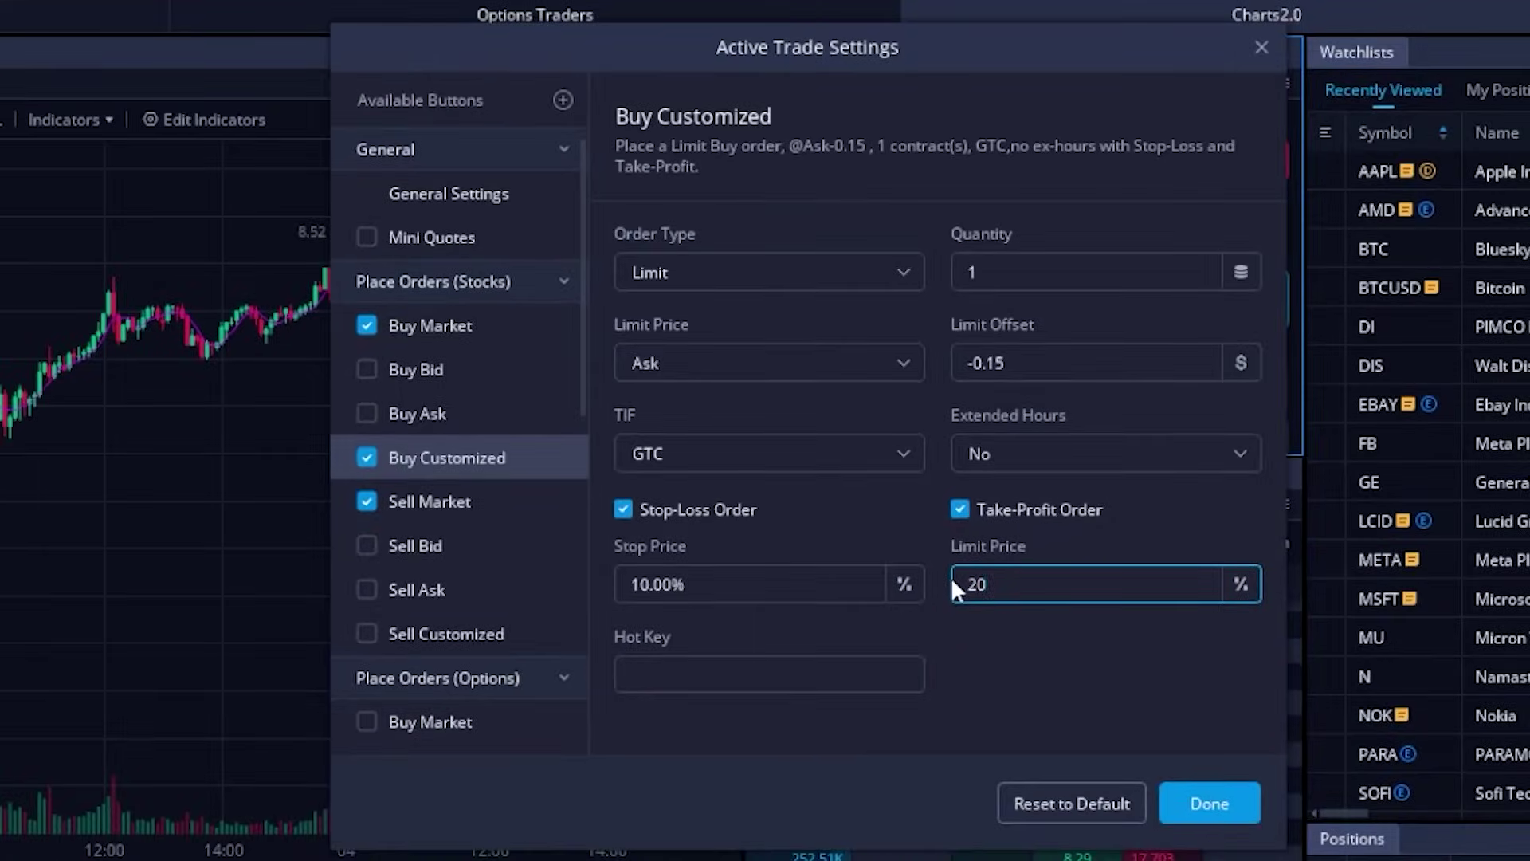
pyautogui.click(1210, 804)
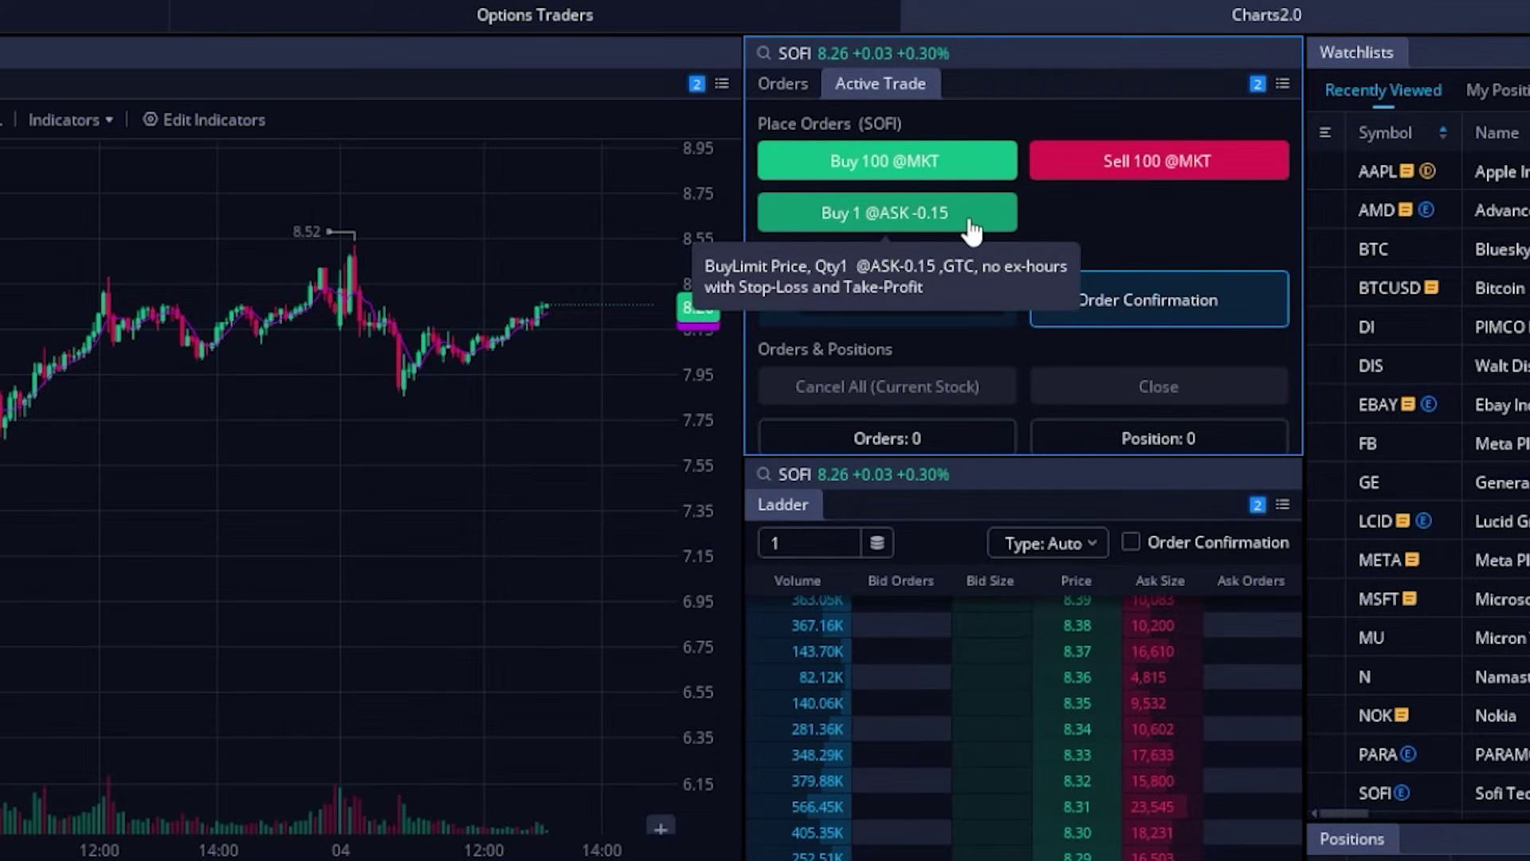
pyautogui.click(973, 230)
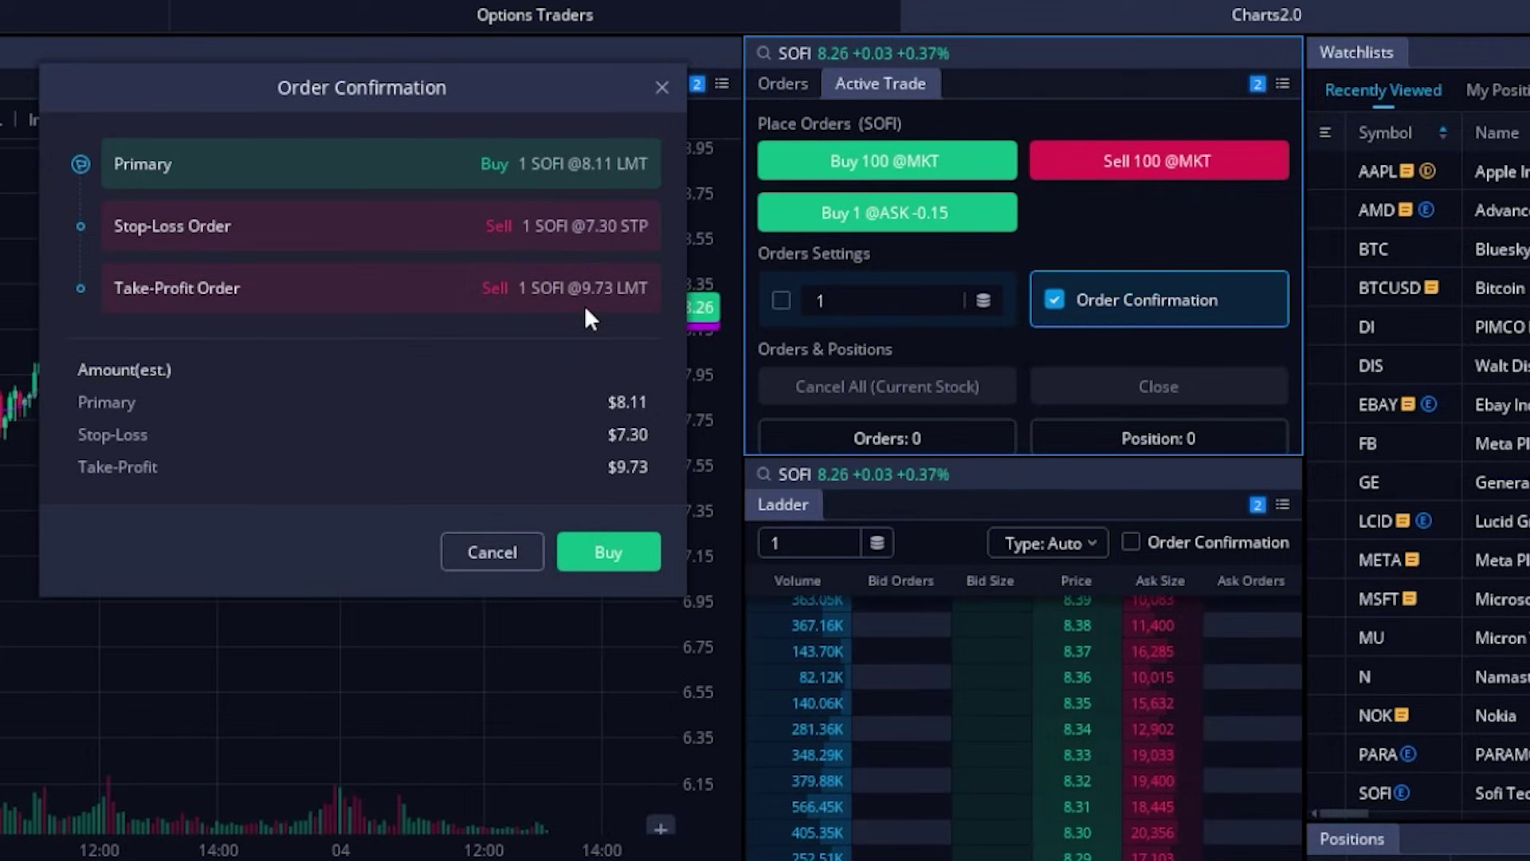
# Submit the SOFI bracket buy, then drag its entry down to 7.76 and confirm
pyautogui.click(598, 563)
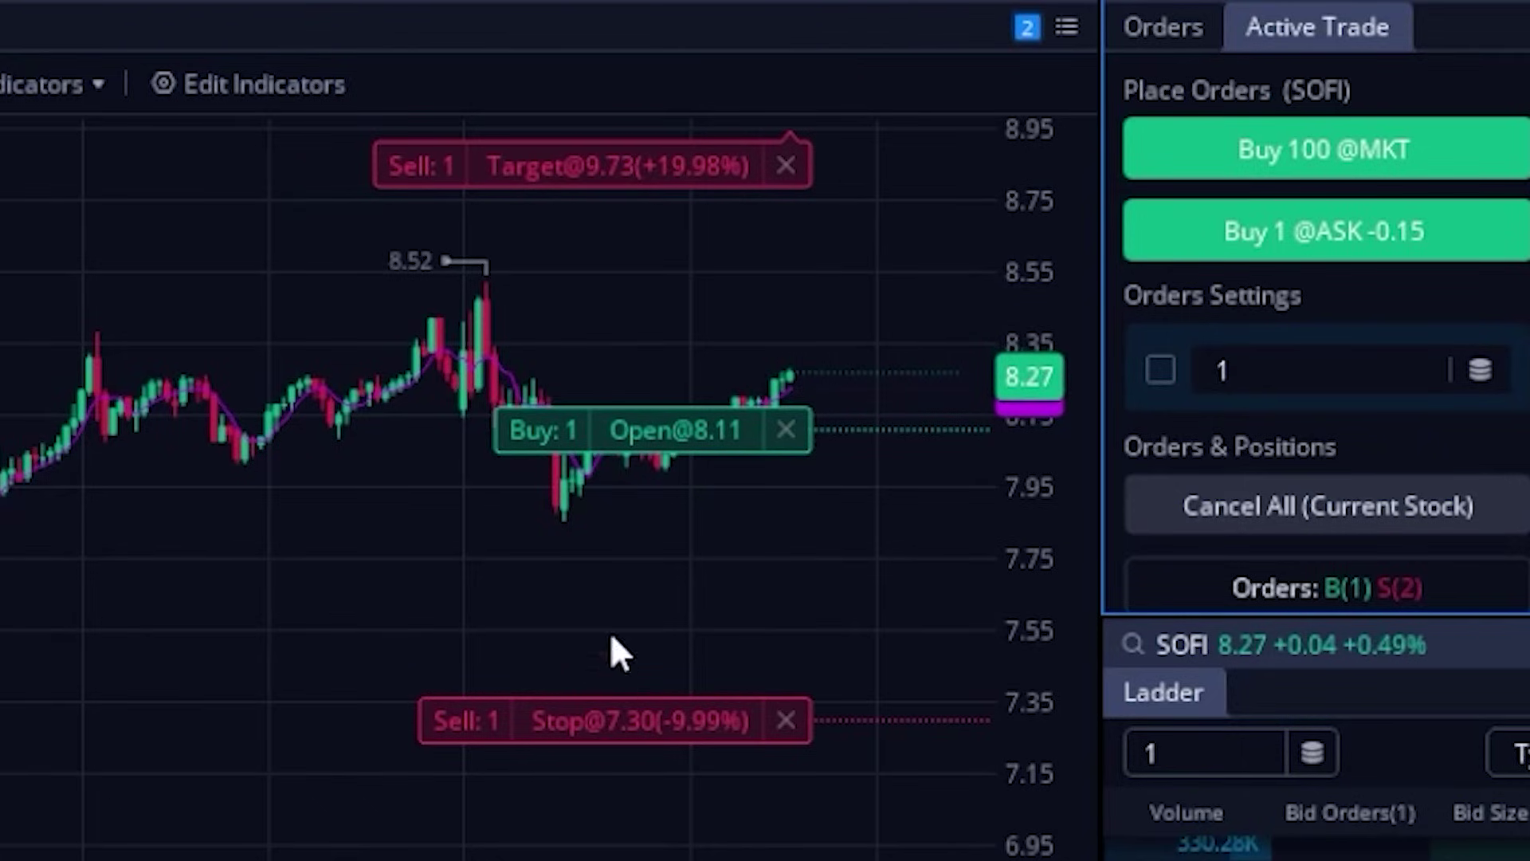
pyautogui.moveTo(629, 434); pyautogui.dragTo(629, 561)
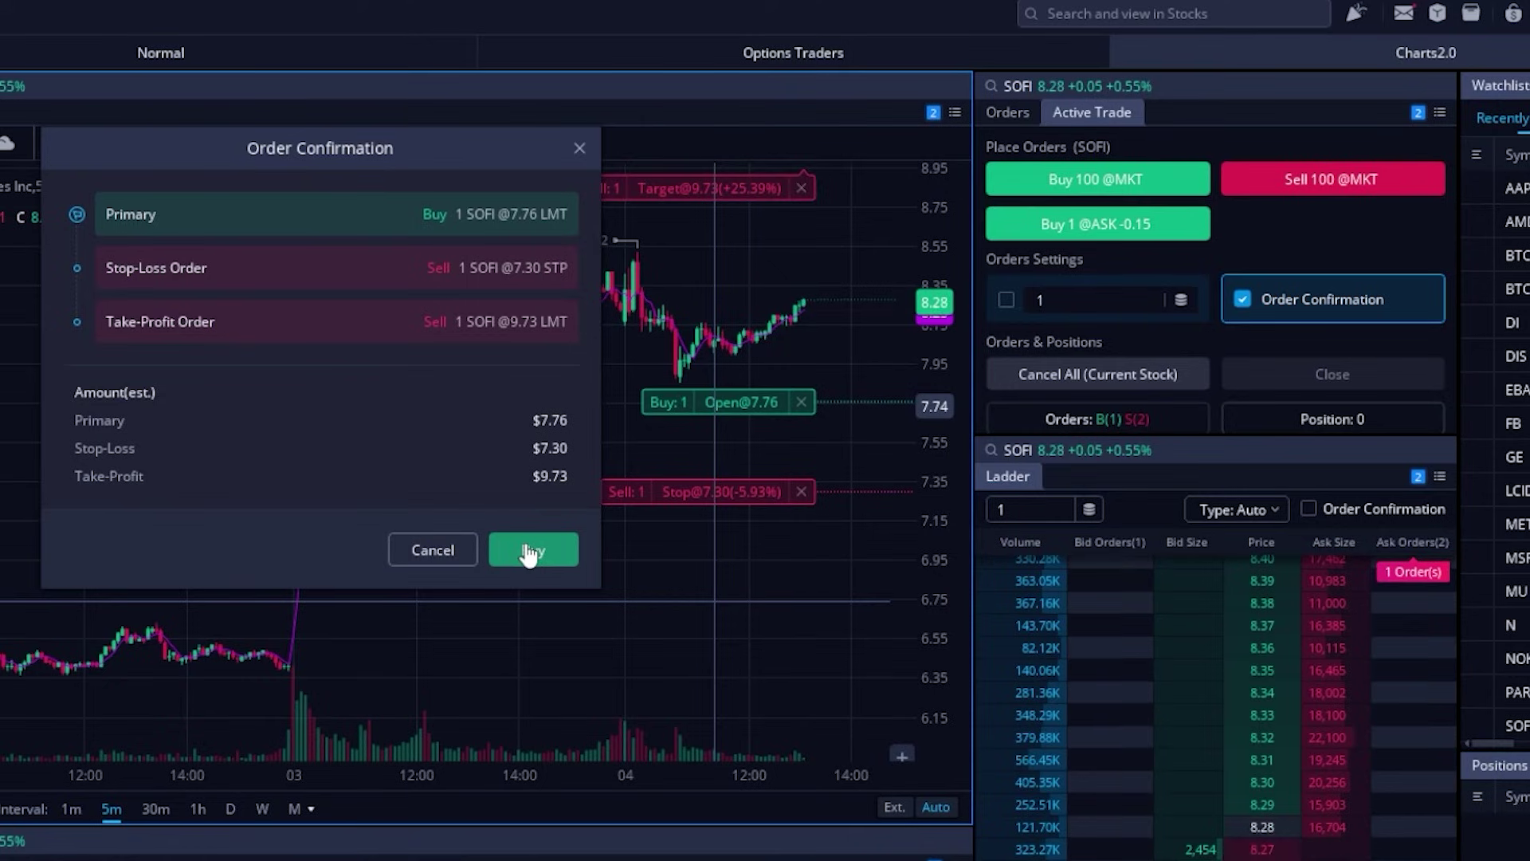
pyautogui.click(530, 550)
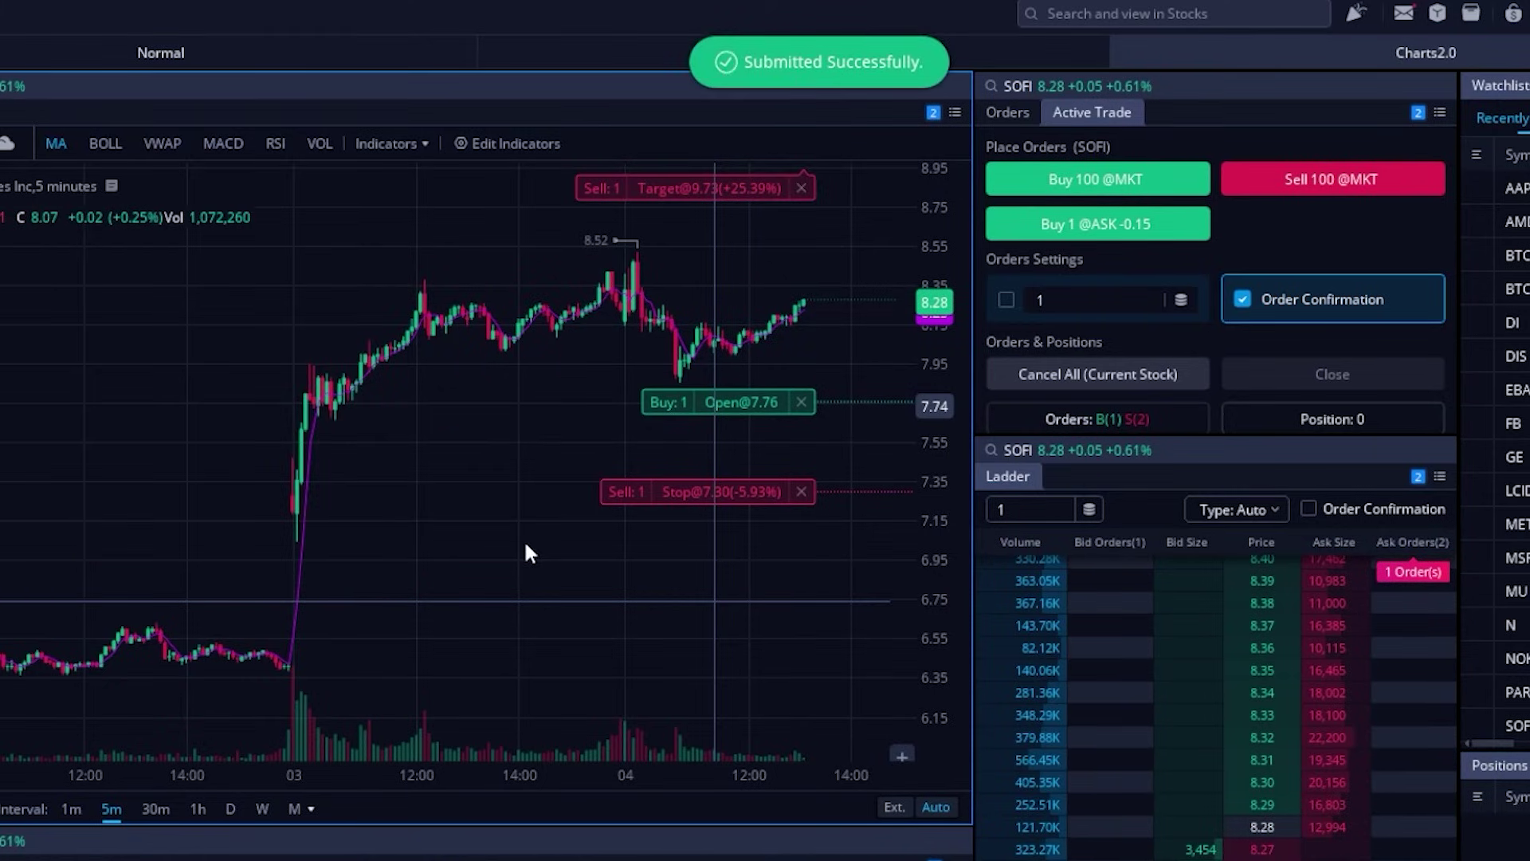
# Cancel the SOFI buy at 7.76 together with its stop and target orders
pyautogui.click(801, 402)
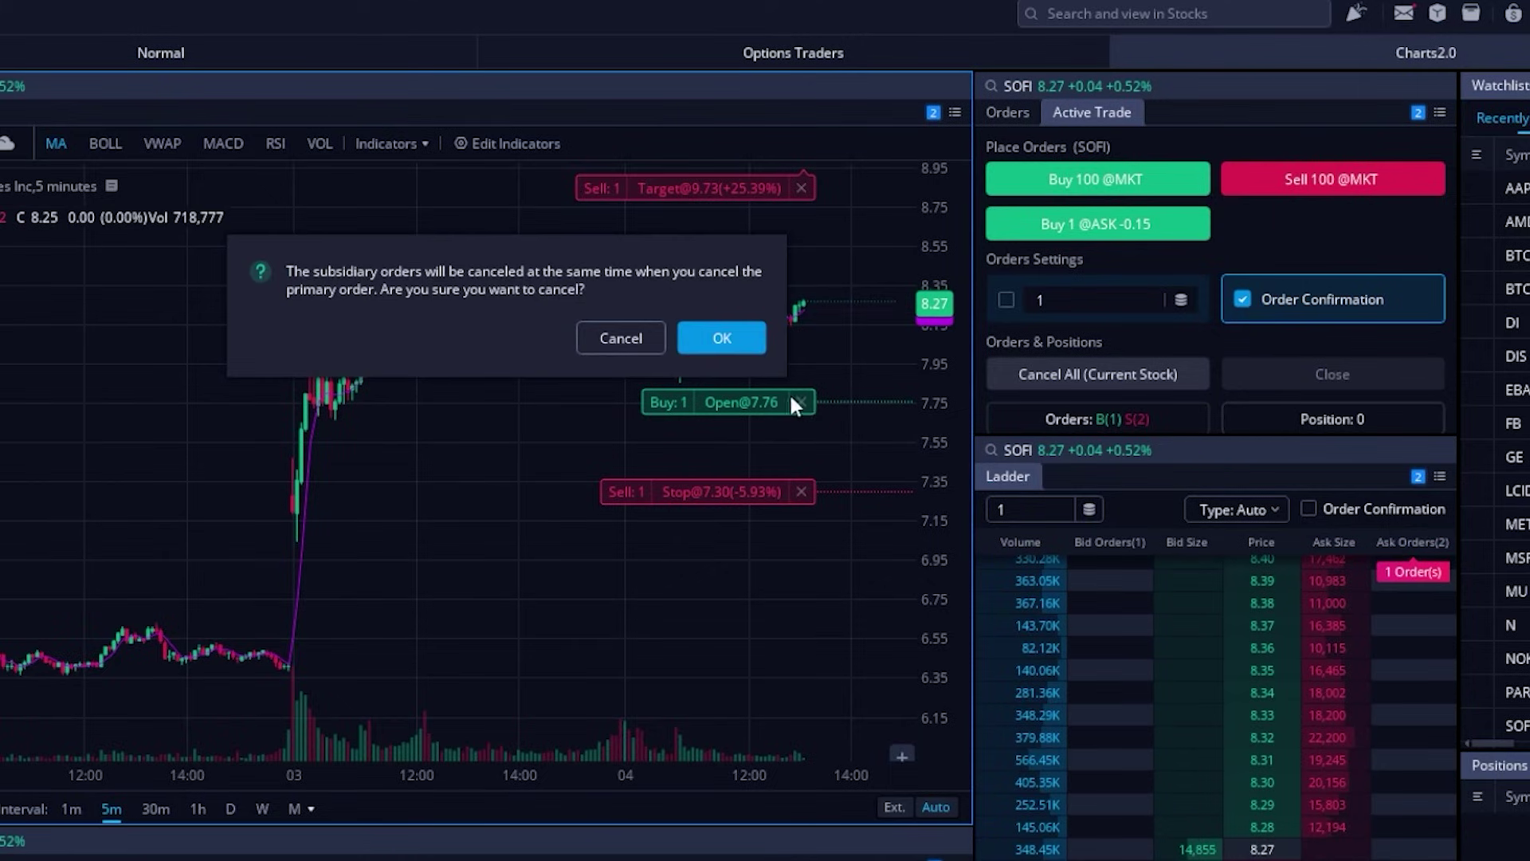
pyautogui.click(722, 339)
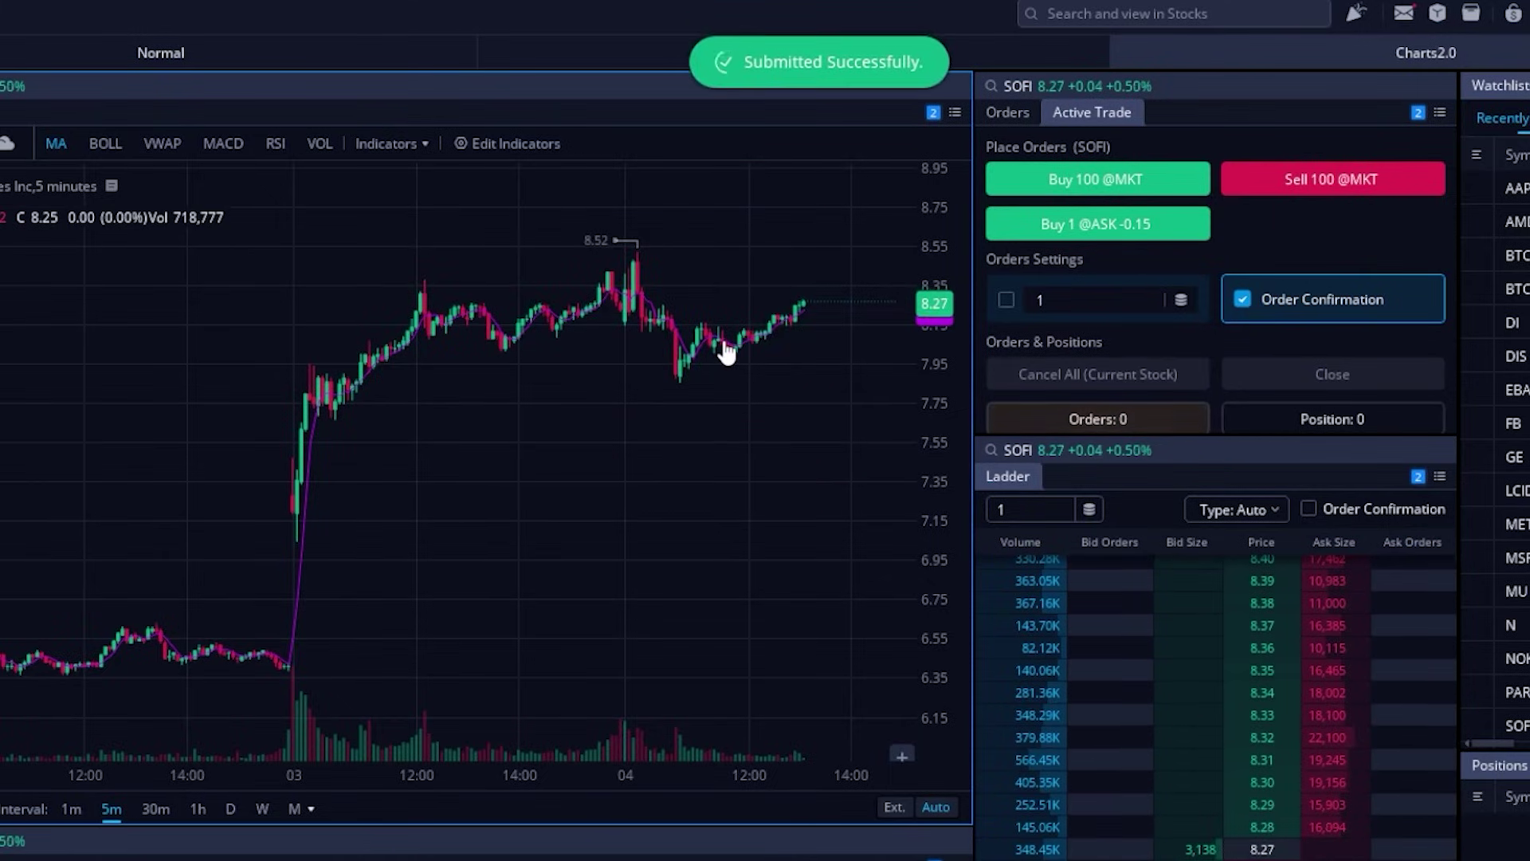